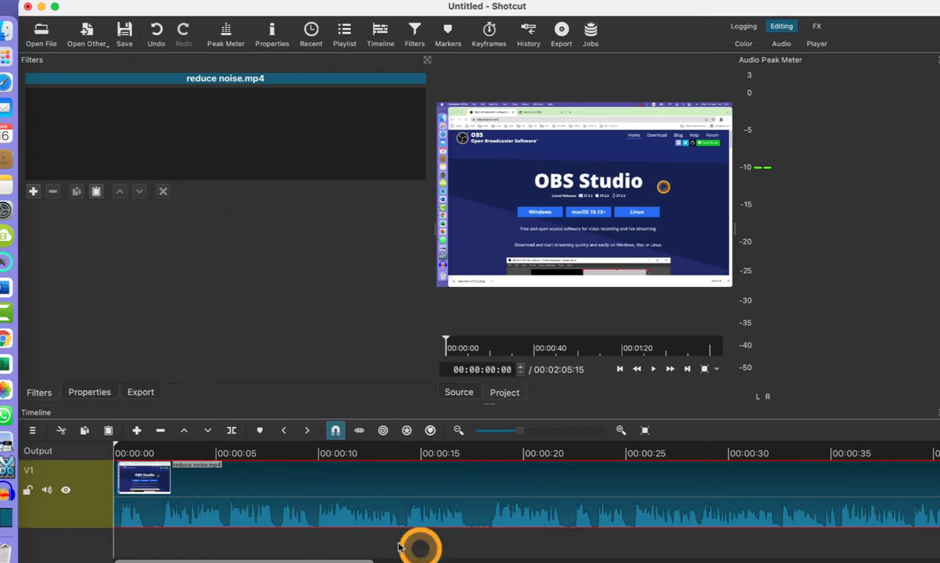
- Locate the noisy spot near 55 seconds in reduce noise.mp4 and split the clip at 00:00:55:15
click(467, 451)
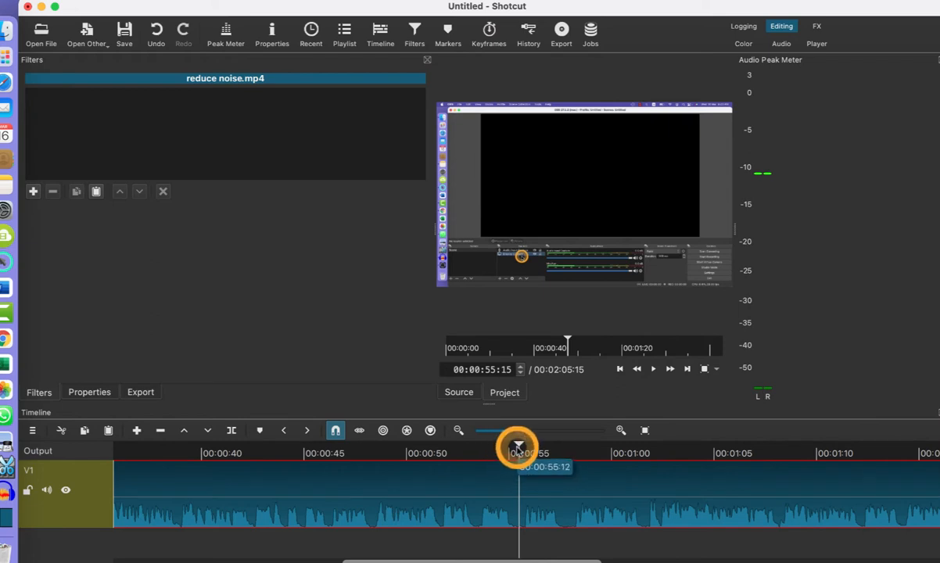
drag(518, 446, 503, 447)
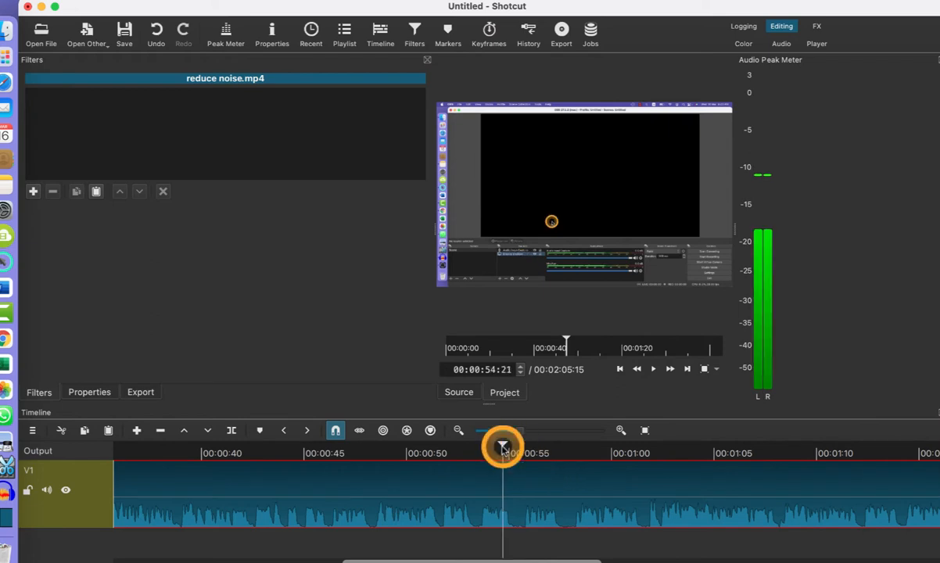
key(space)
key(space)
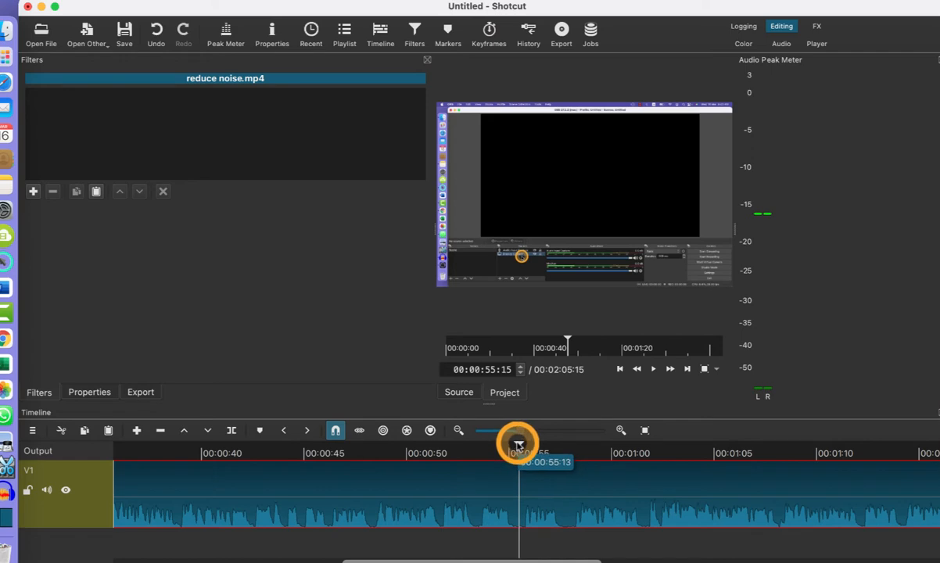
click(231, 431)
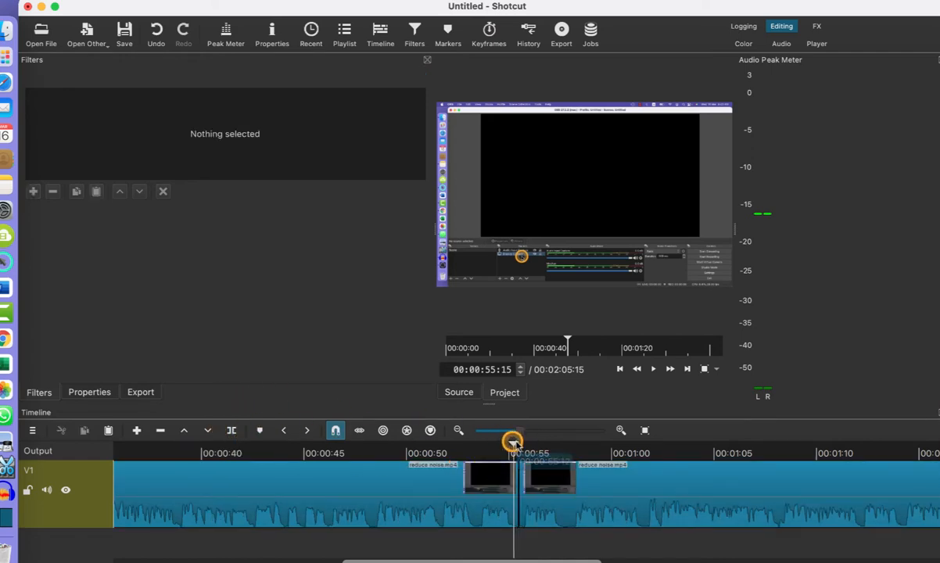
- Split the clip again at 00:00:55:02, just before the existing cut, to isolate the short noise
click(510, 442)
click(510, 443)
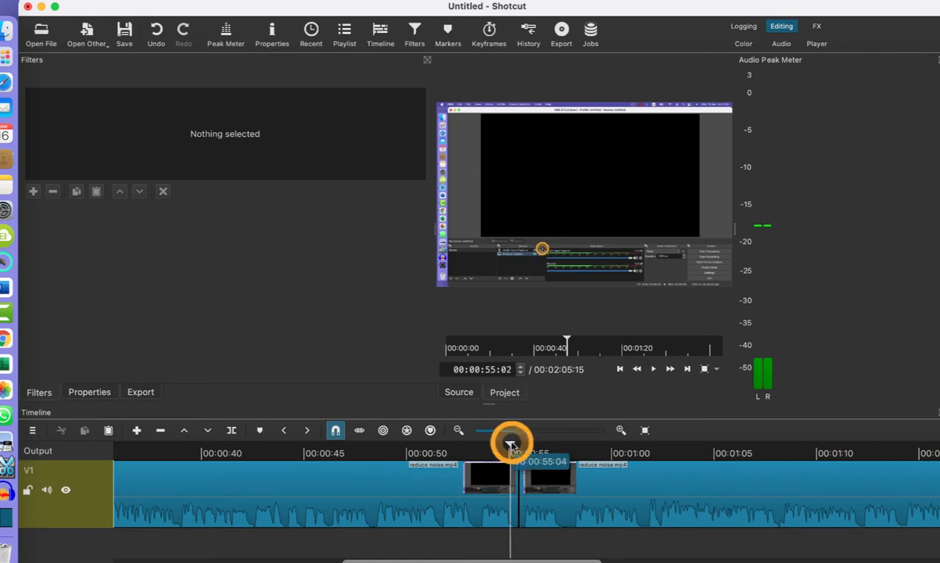
click(231, 430)
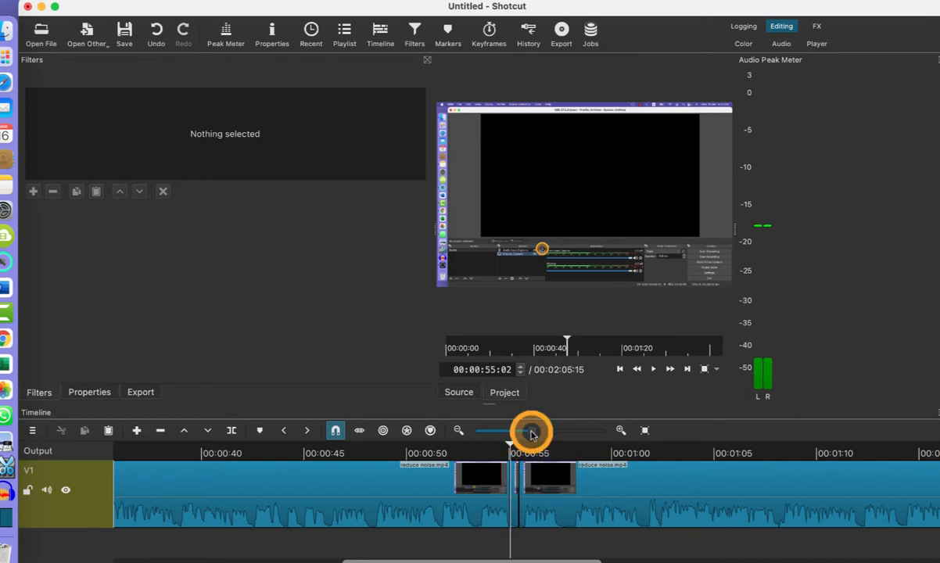
- Play back the short segment between 00:00:55:02 and 00:00:55:15, and remove it from track V1
click(531, 431)
click(539, 500)
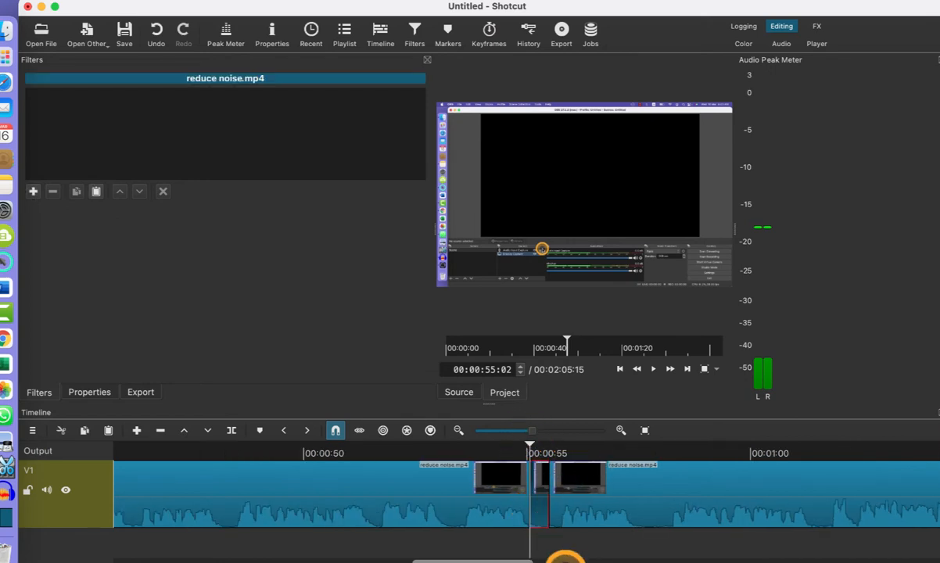
key(space)
key(space)
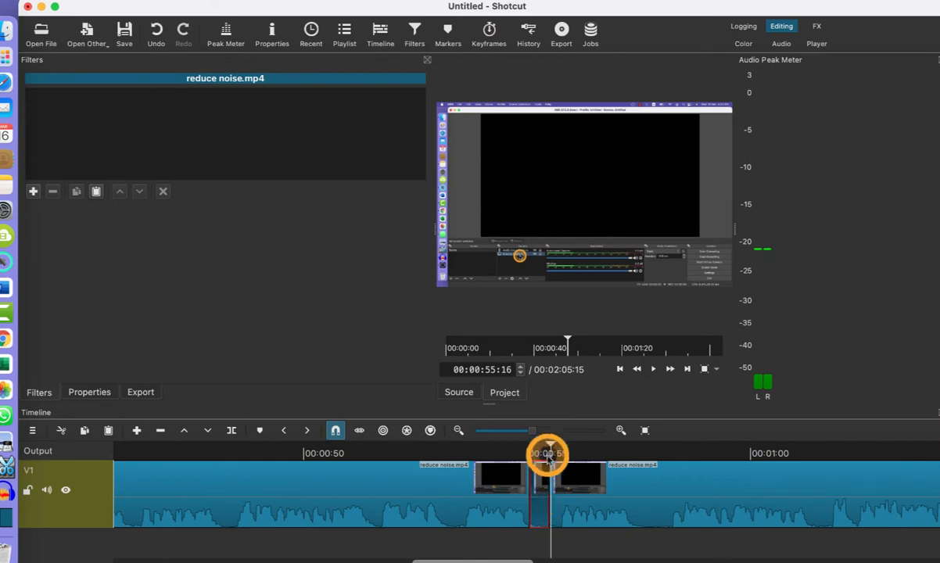
drag(550, 446, 532, 446)
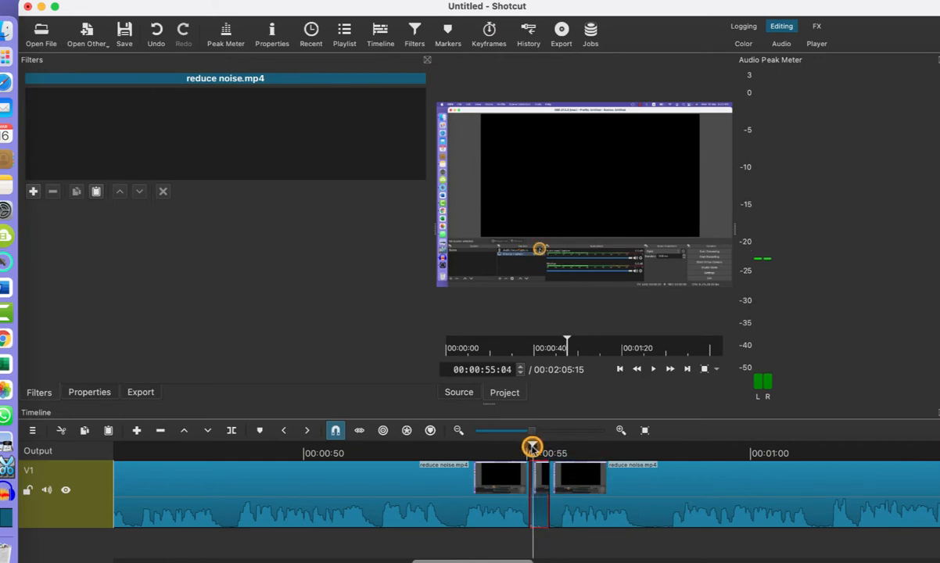
key(space)
key(space)
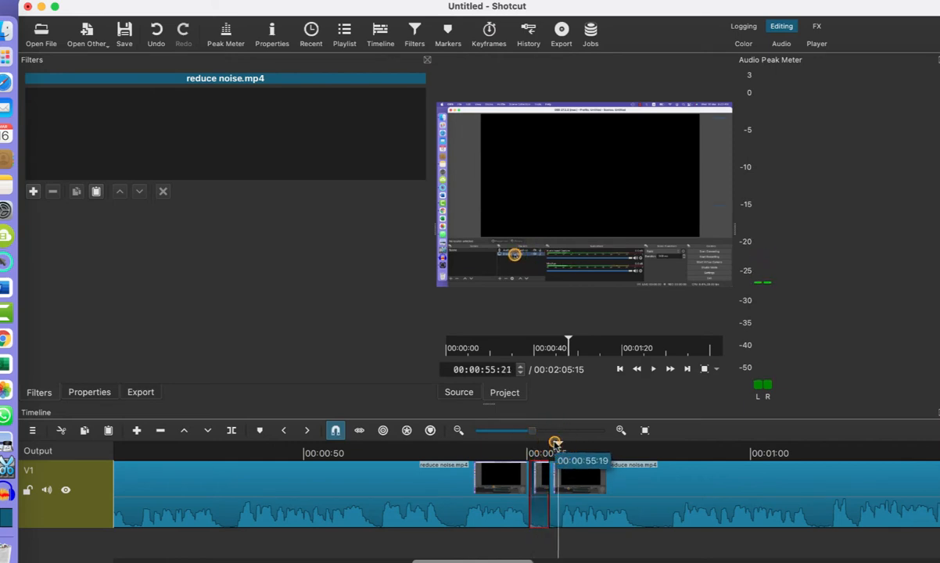
drag(538, 445, 536, 445)
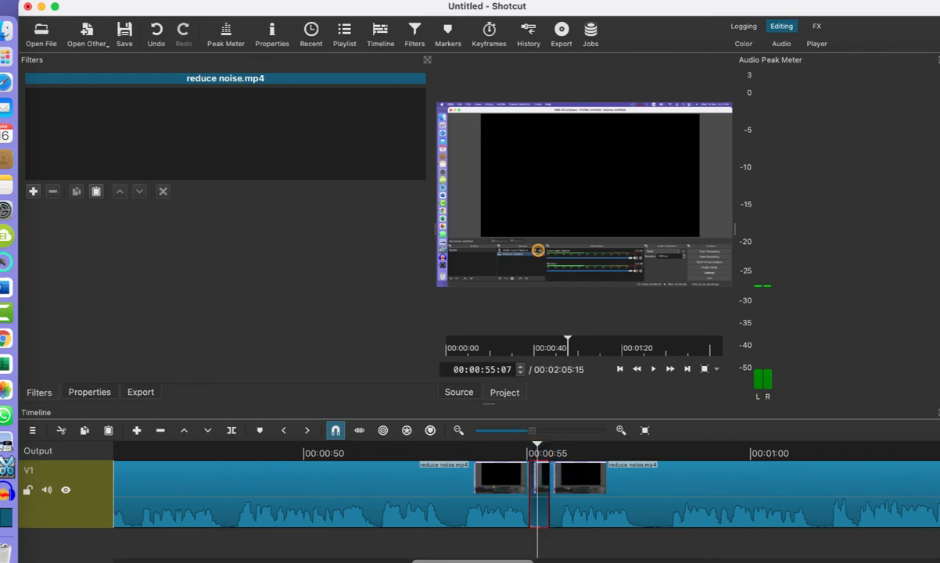
right_click(539, 512)
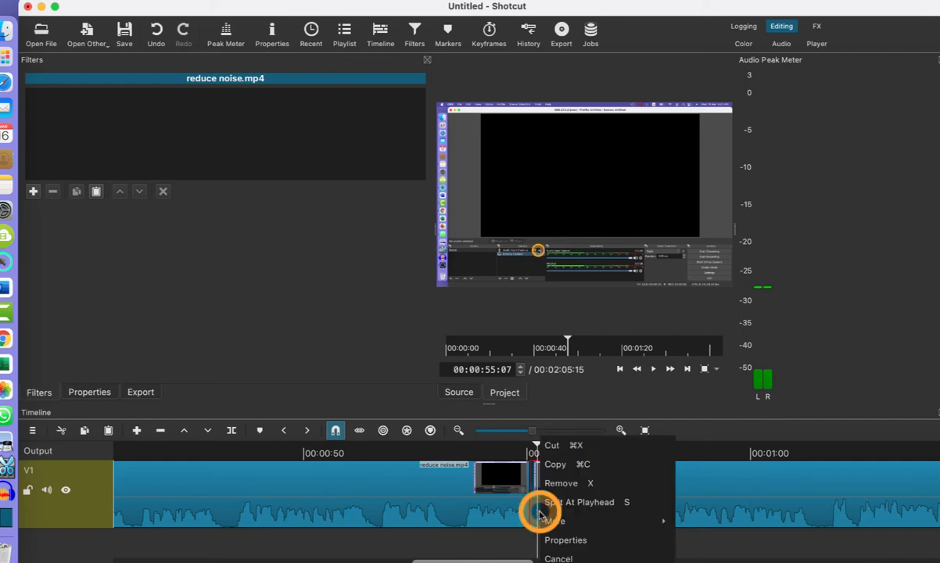
click(557, 484)
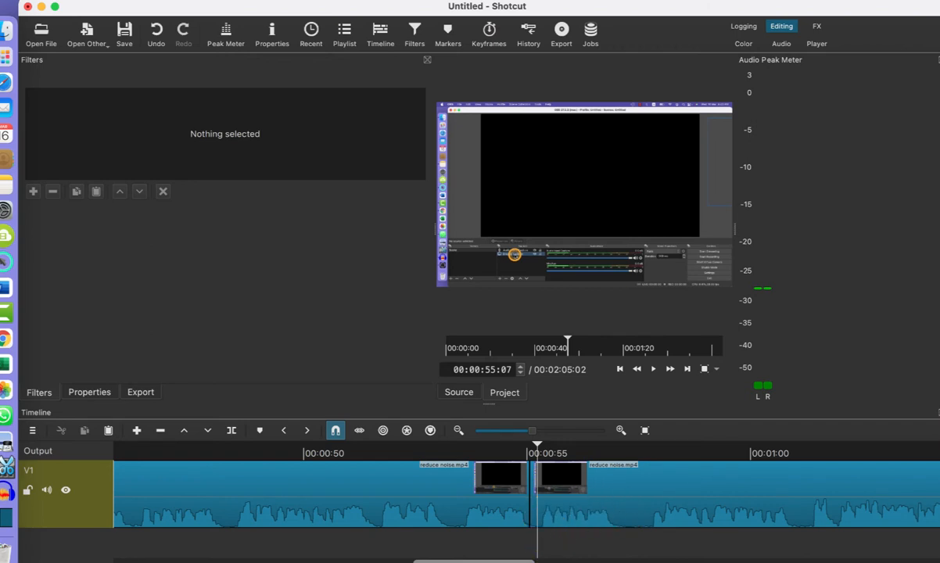
- Split the clip on track V1 at 00:00:48:14 and at 00:00:51:17
click(239, 447)
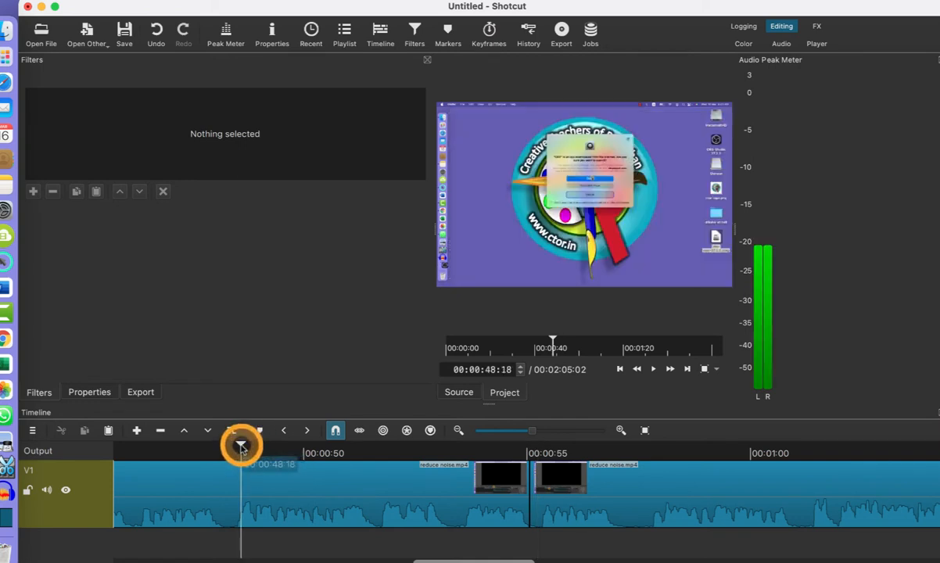
click(236, 445)
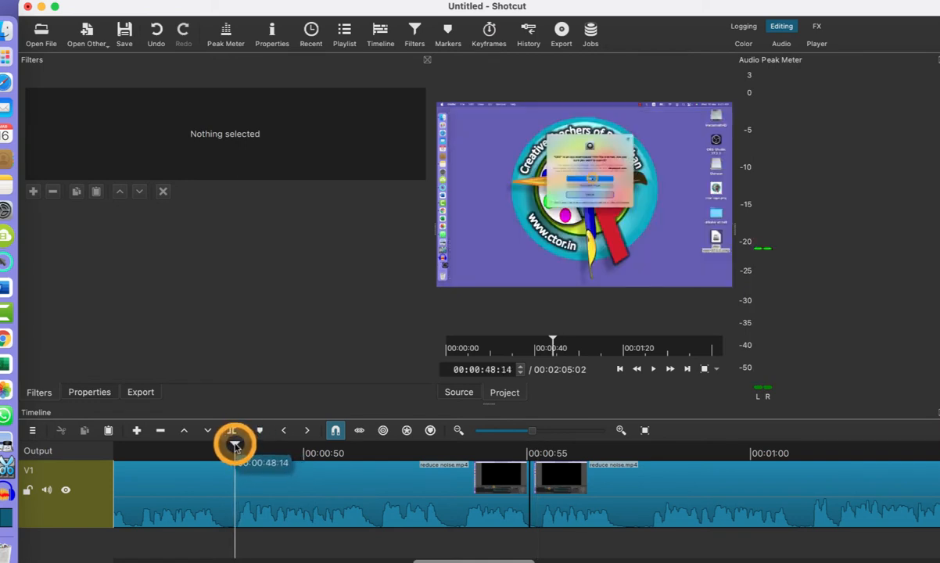
click(232, 430)
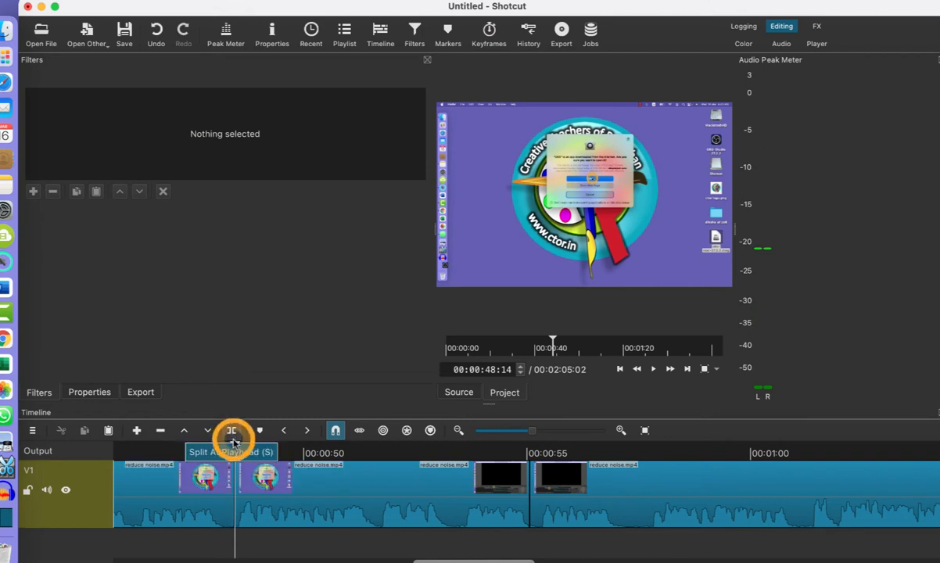
drag(234, 444, 376, 466)
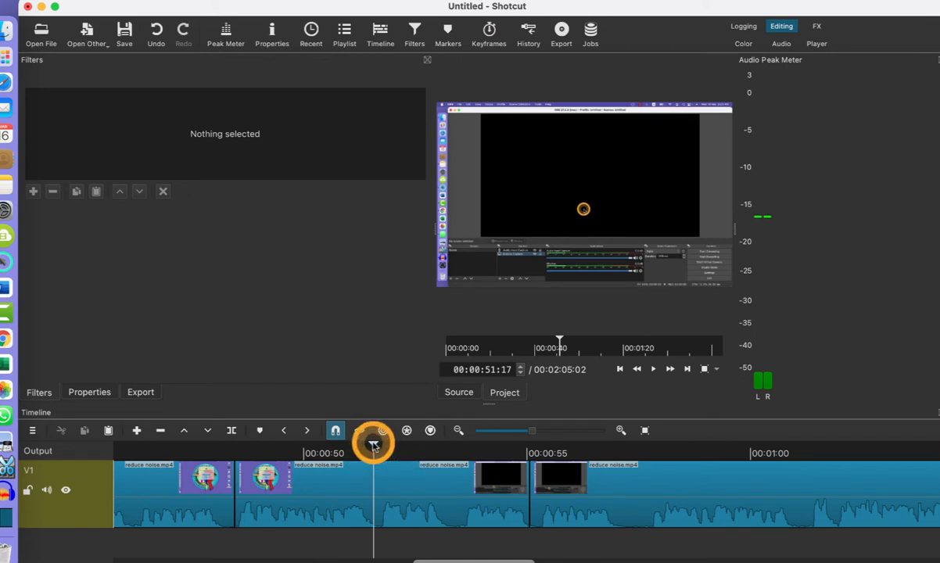
click(232, 430)
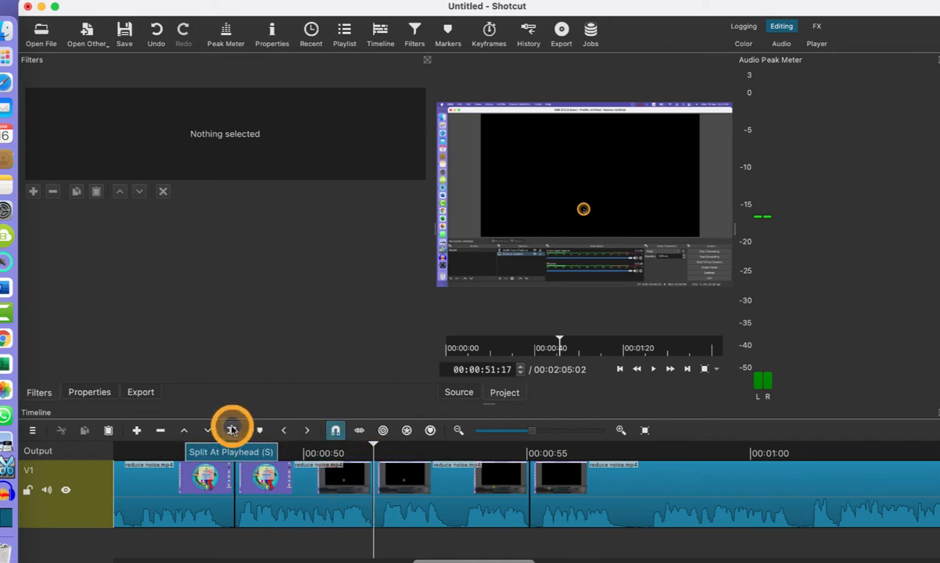
- Add a Gain / Volume audio filter to the segment between 00:00:48:14 and 00:00:51:17 and lower its level to -5.7 dB
drag(372, 445, 320, 446)
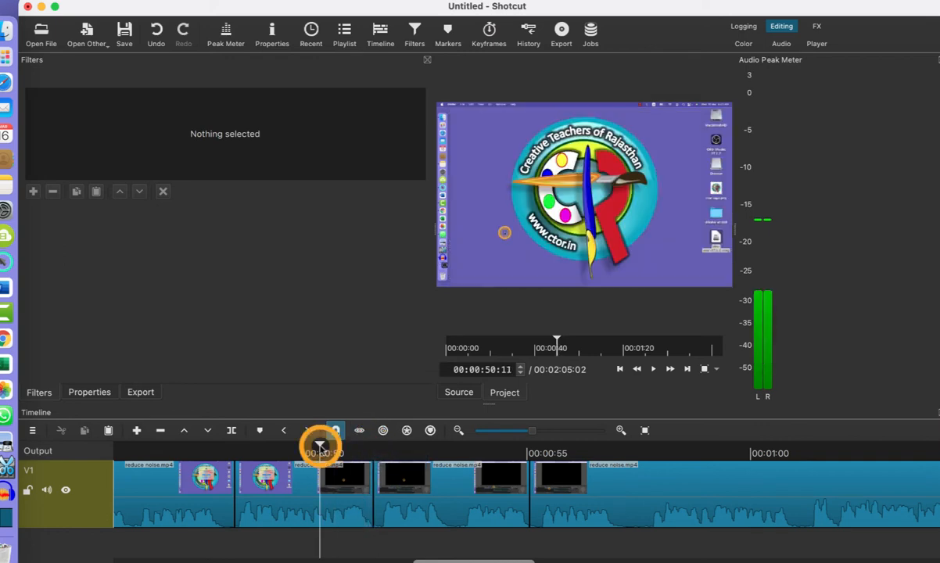
click(289, 503)
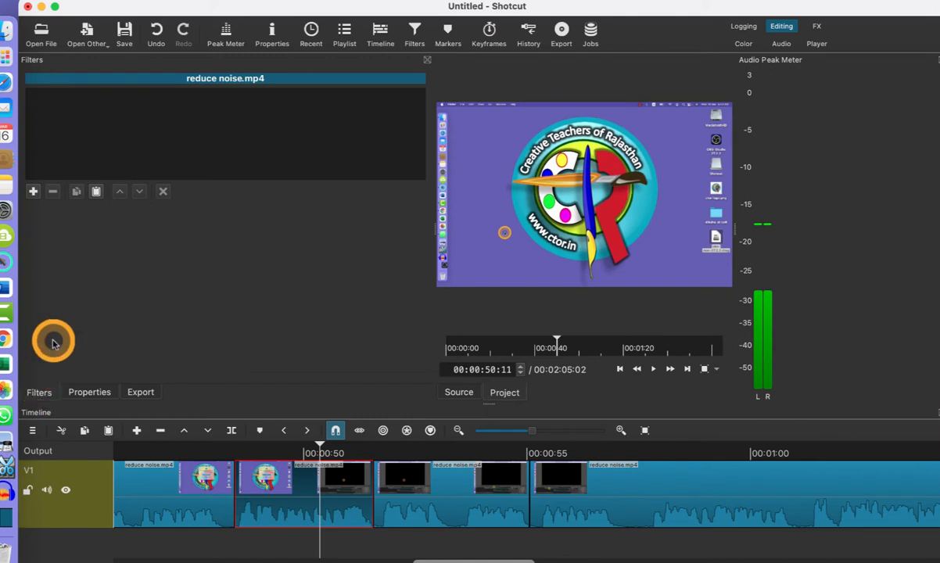
click(33, 192)
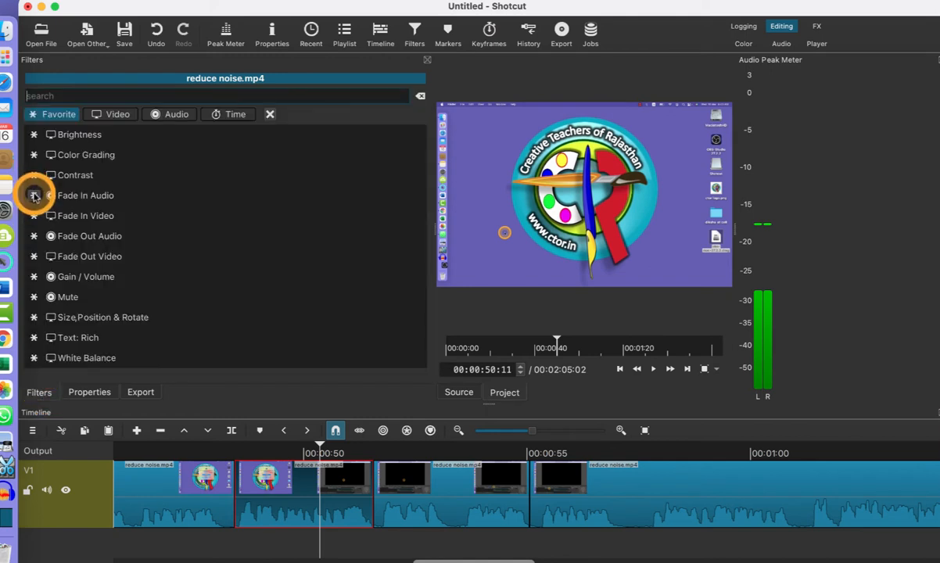
click(176, 114)
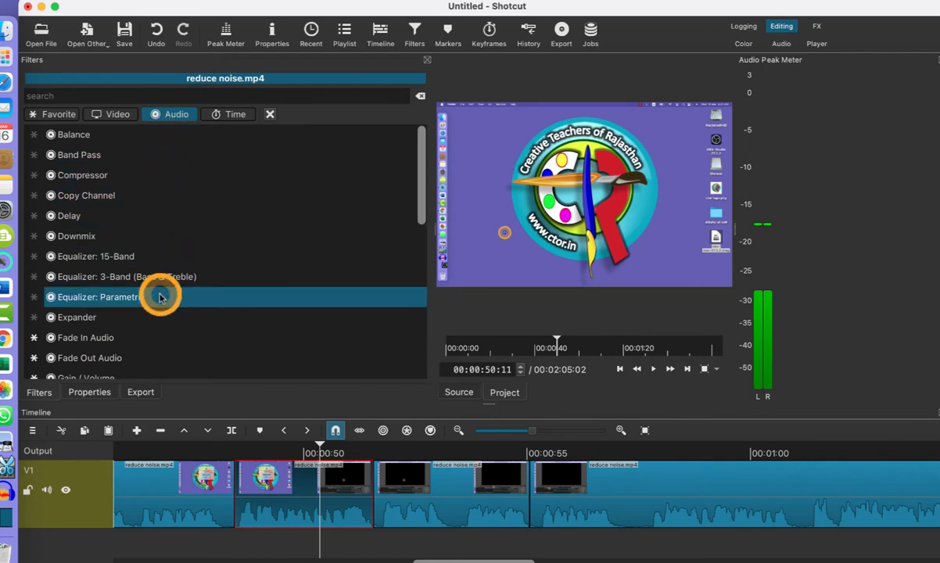
scroll(157, 294, down, 3)
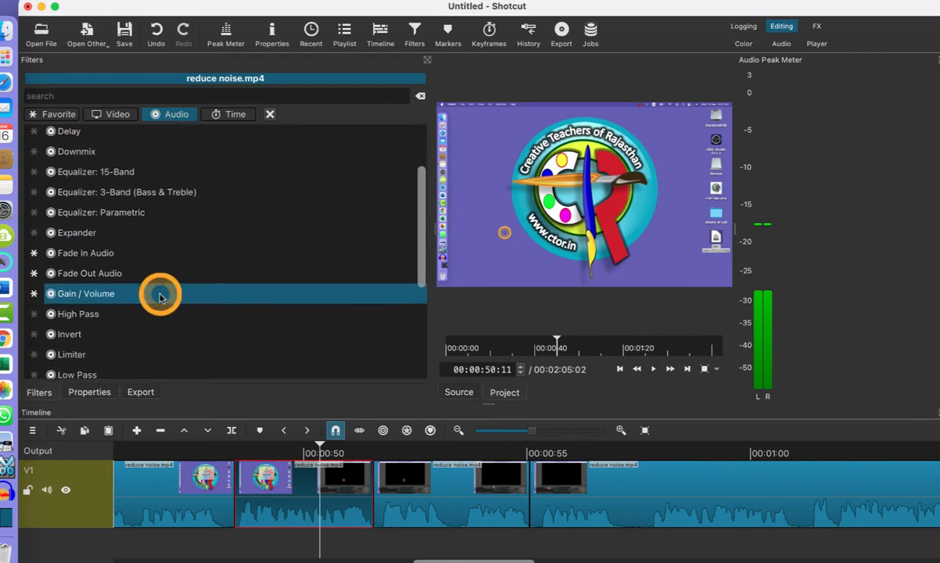
click(115, 295)
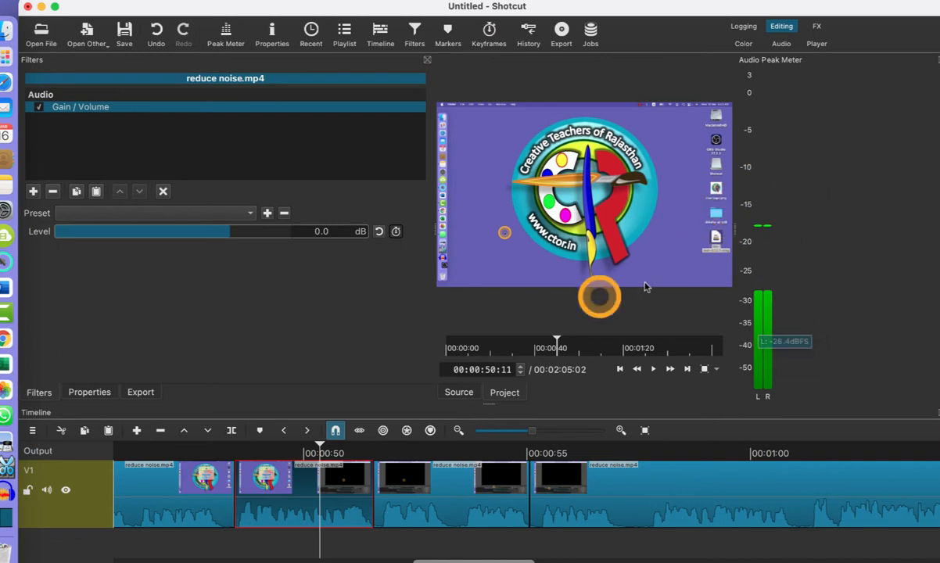
drag(233, 240, 209, 262)
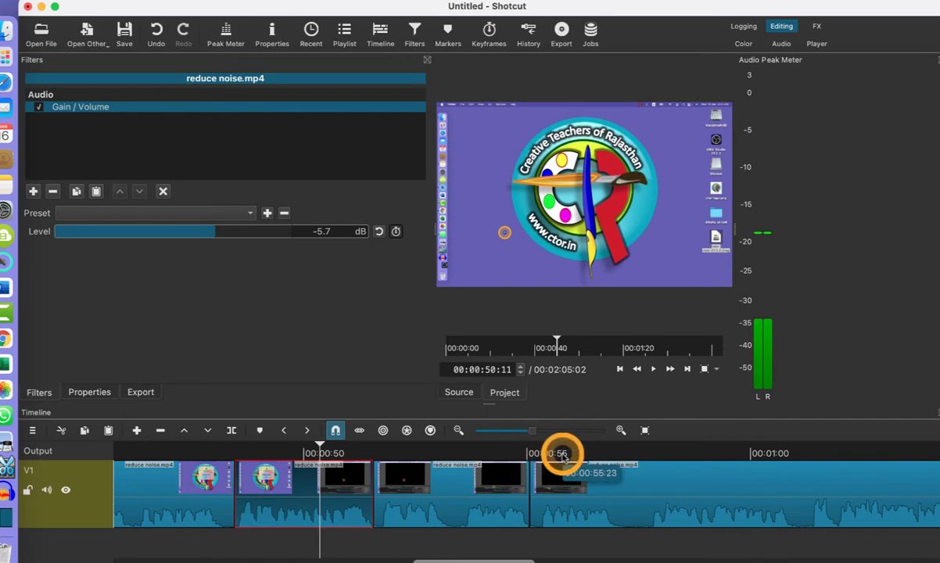
click(33, 191)
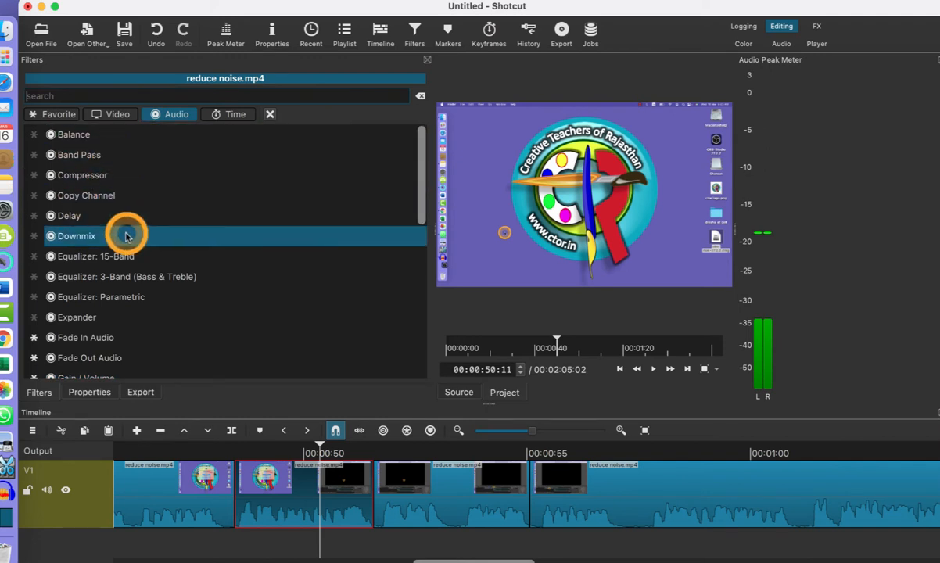
scroll(130, 231, down, 5)
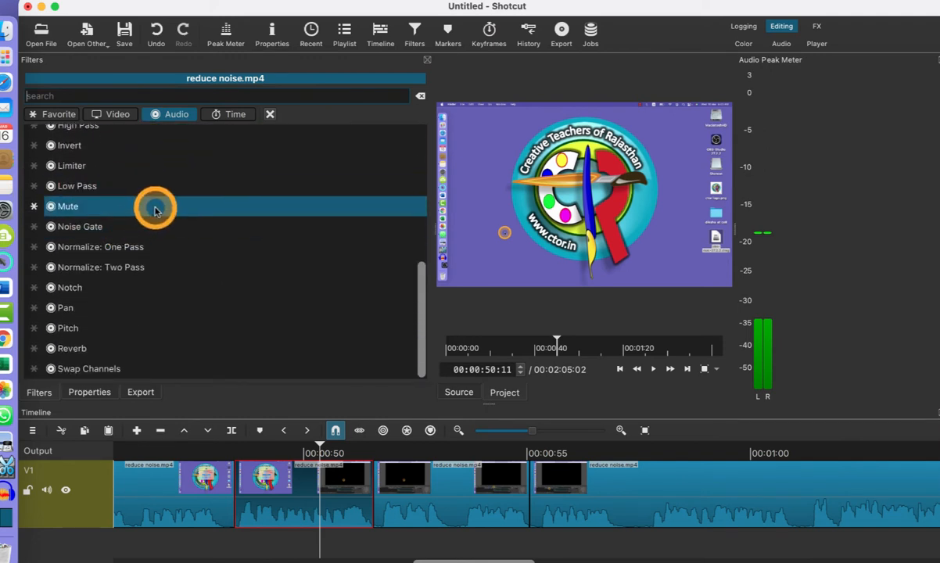
scroll(155, 210, up, 3)
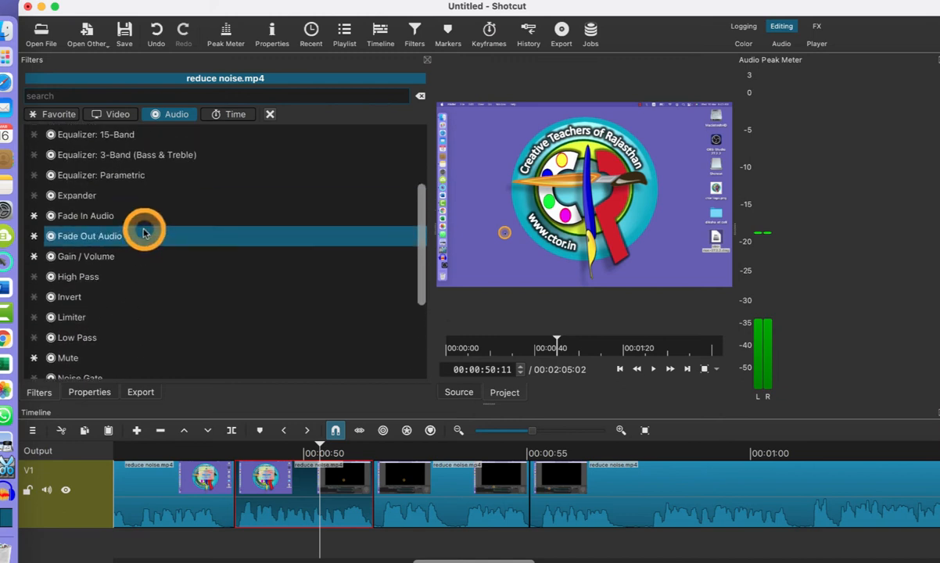
scroll(156, 242, down, 3)
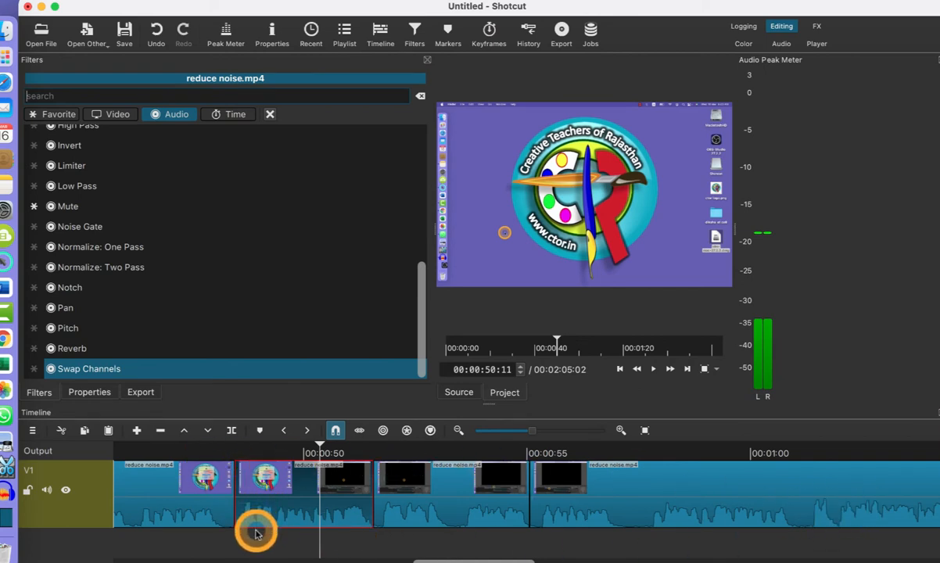
- Minimize Shotcut, switch to Audacity and open reduce noise.mp4 from the Desktop folder
click(41, 7)
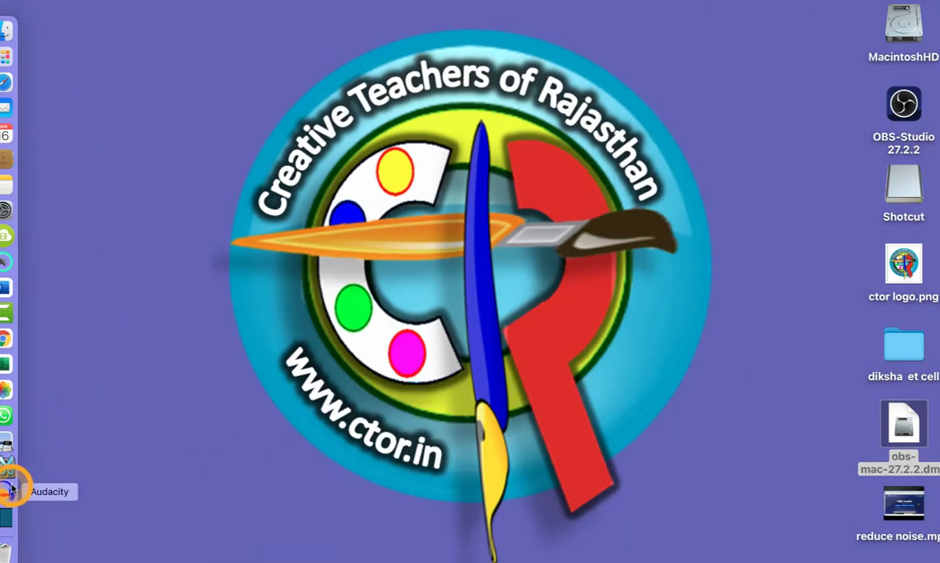
click(4, 493)
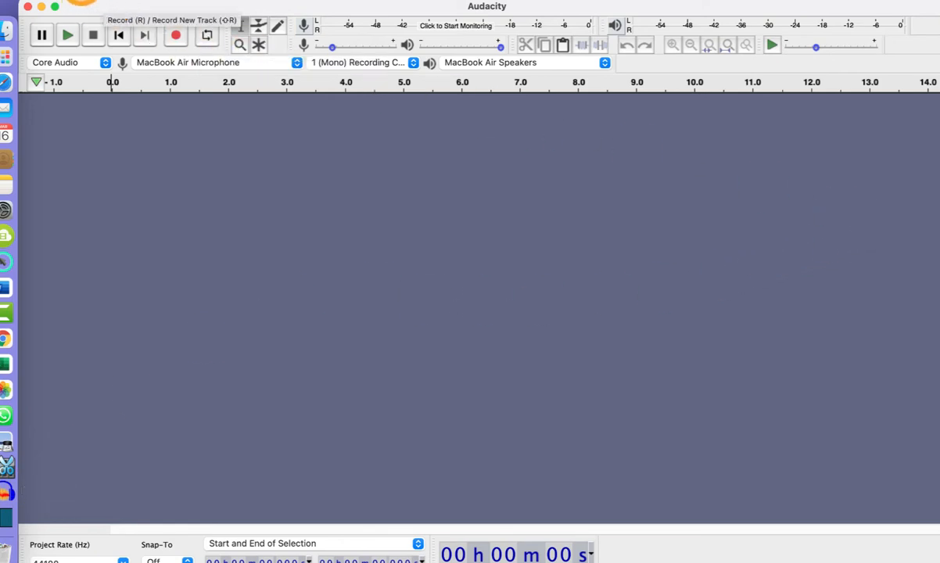
click(82, 1)
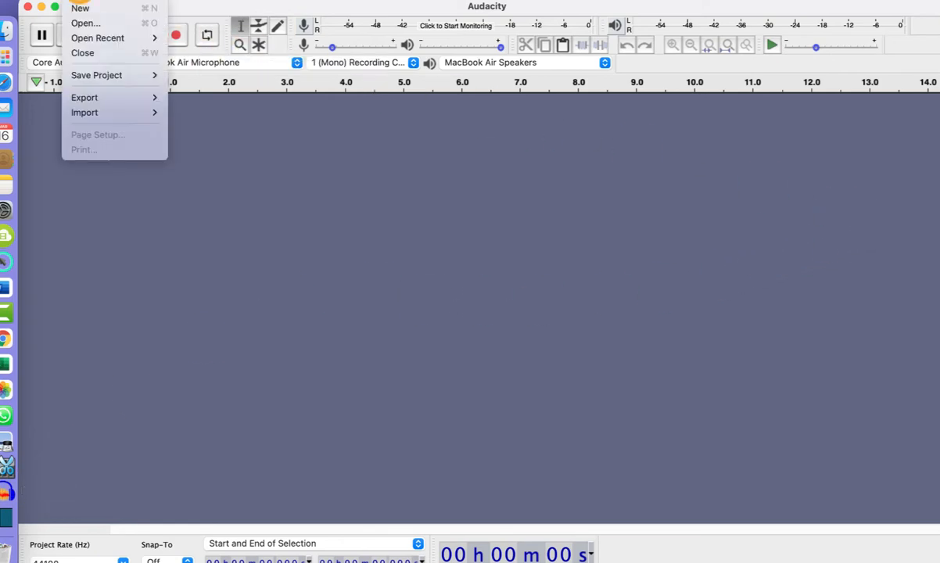
click(89, 26)
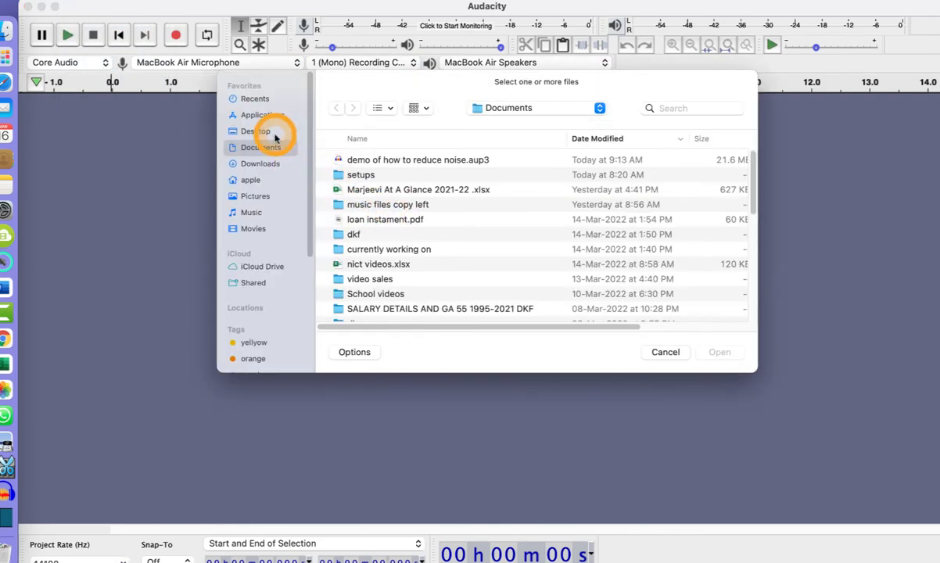
click(266, 132)
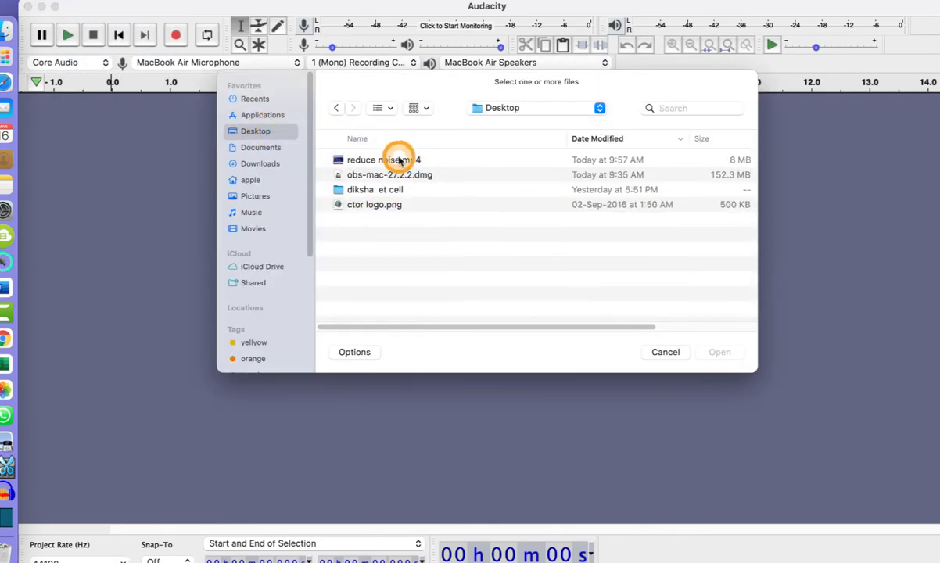
click(399, 160)
click(720, 352)
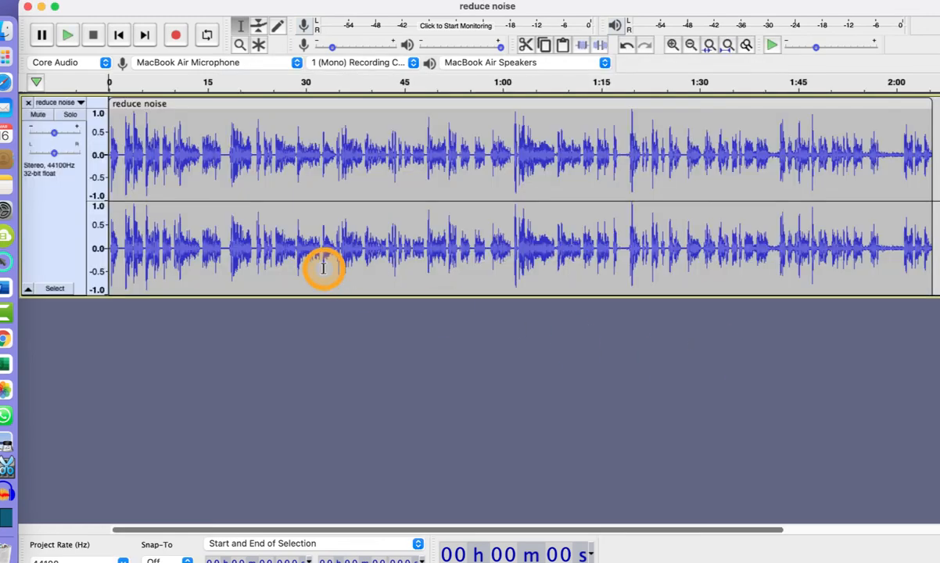
- Play back the quiet background-noise stretch between about 1:58 and 2:01 near the end of the reduce noise track
scroll(457, 237, right, 5)
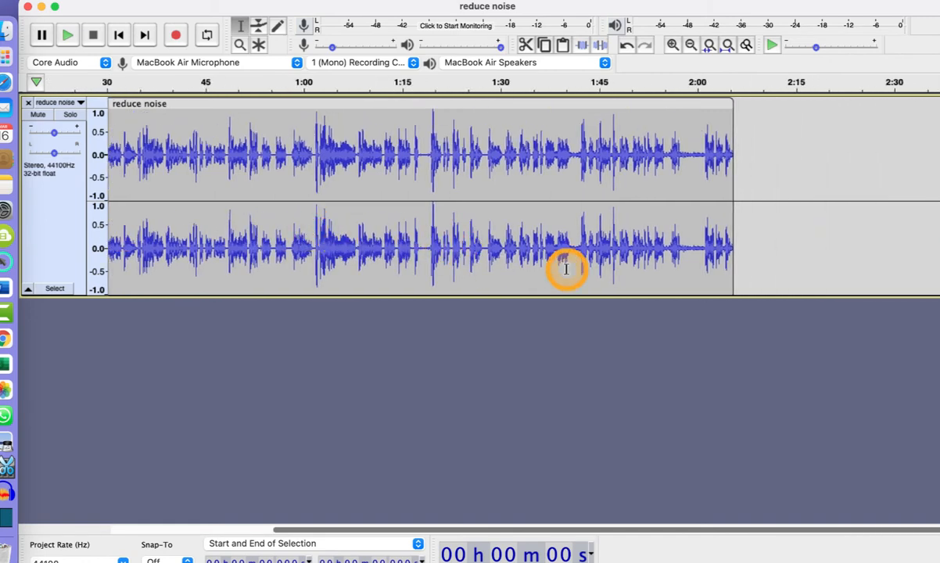
scroll(644, 213, up, 3)
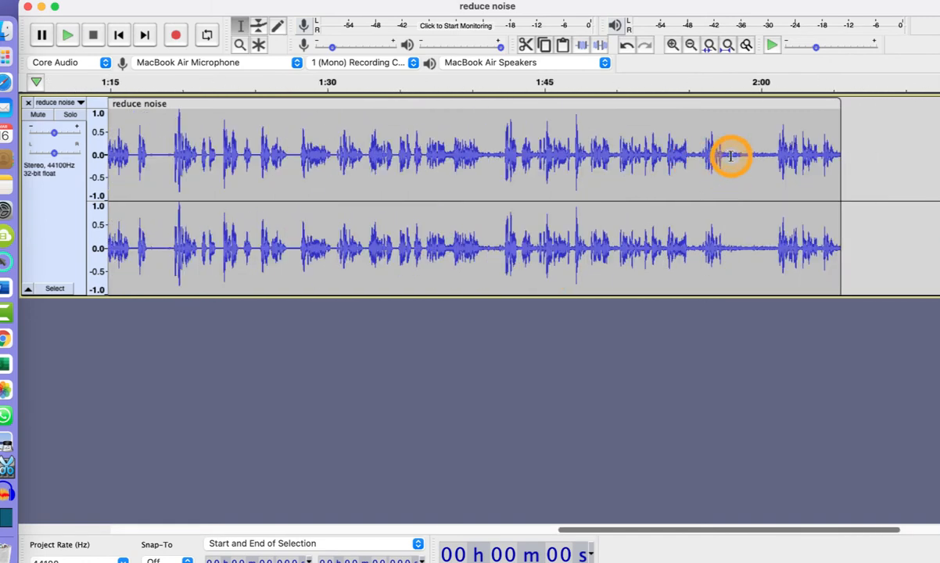
click(732, 154)
drag(735, 155, 768, 162)
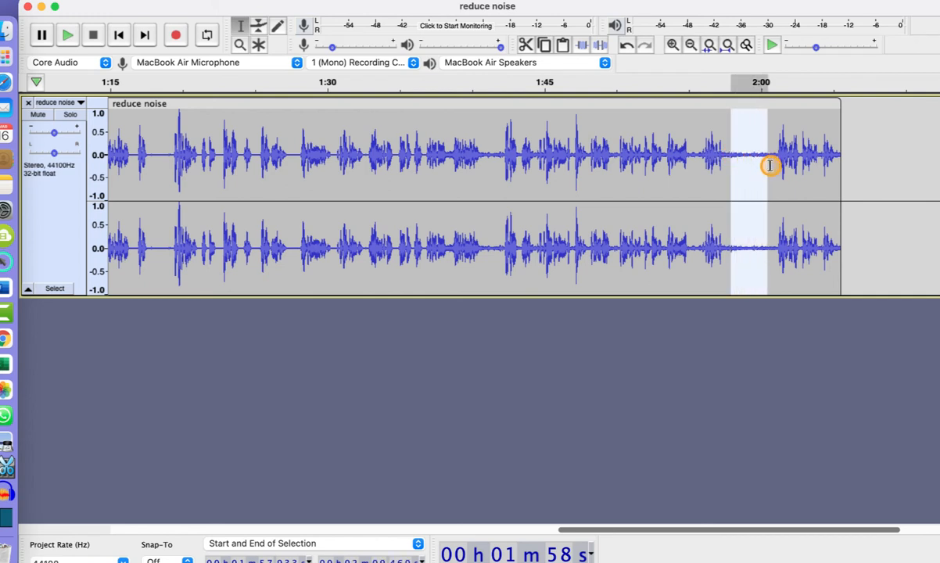
key(space)
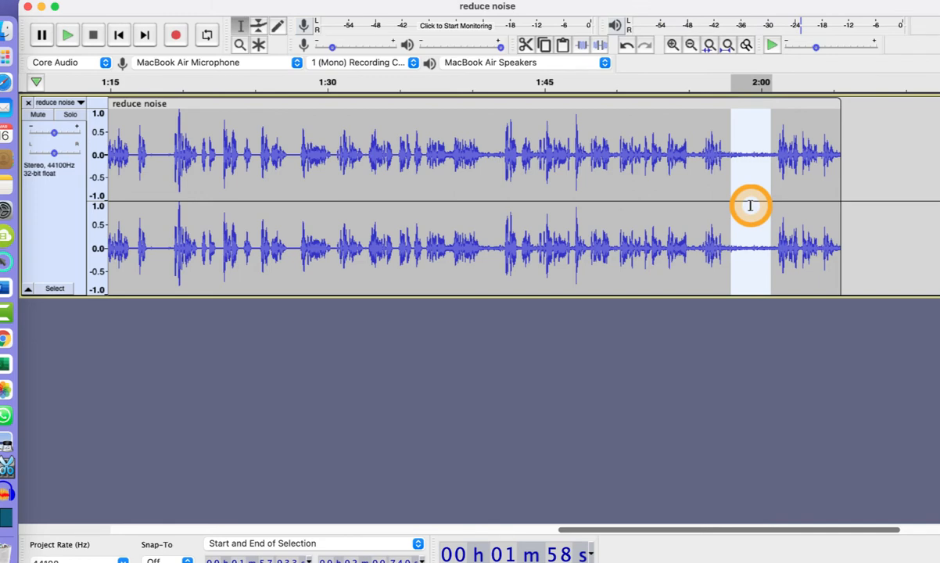
click(745, 159)
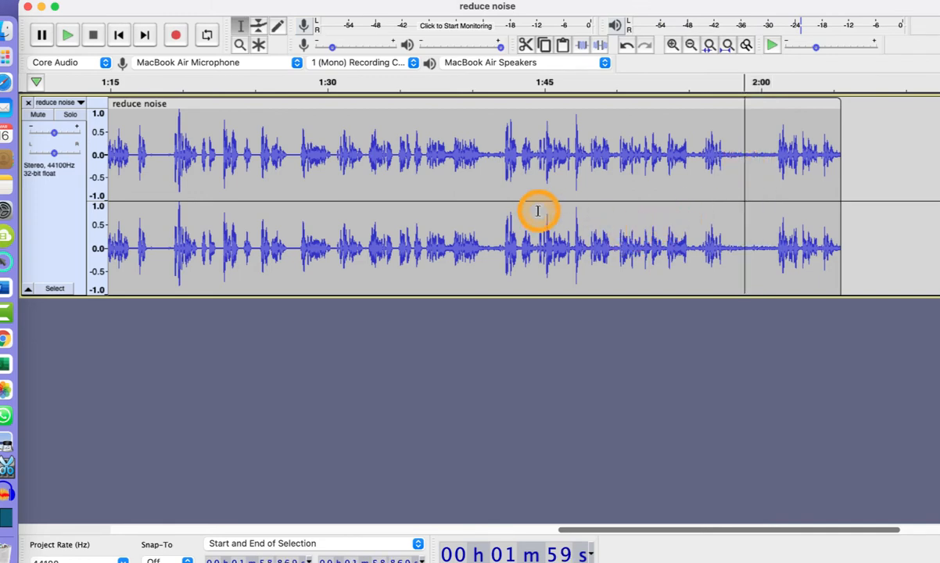
- Select the noise-only stretch from about 1:58.1 to 2:00.8 and capture it as the Noise Reduction profile
drag(733, 156, 770, 166)
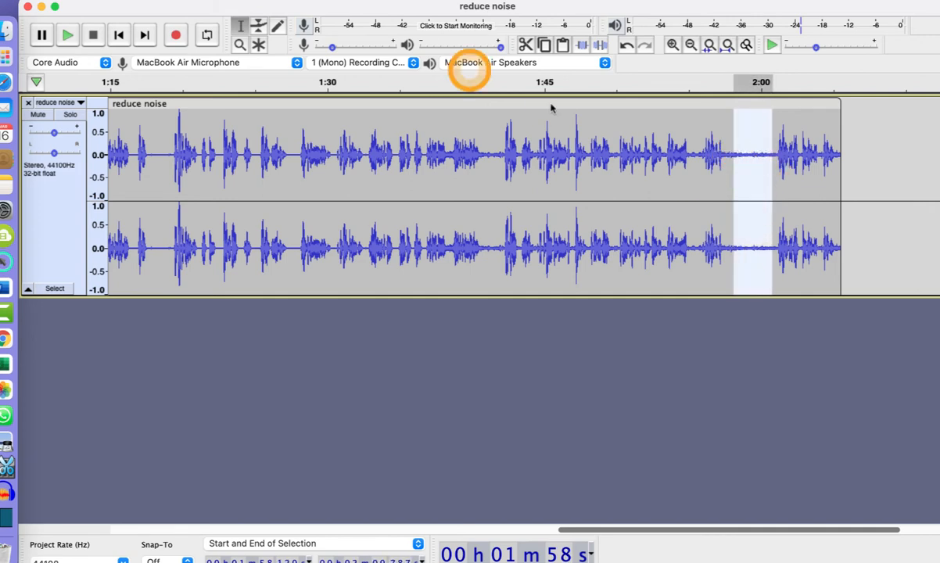
click(358, 2)
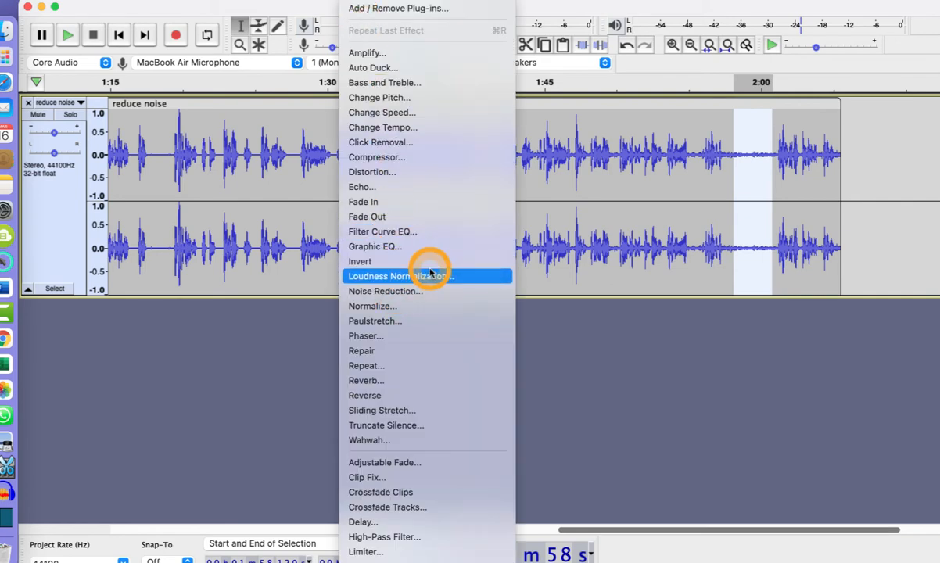
click(404, 292)
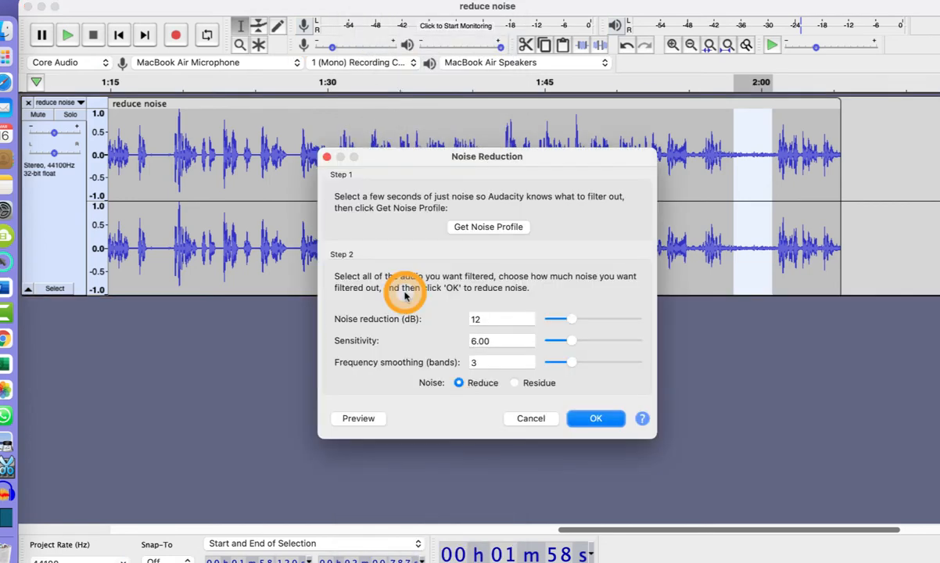
drag(533, 156, 426, 105)
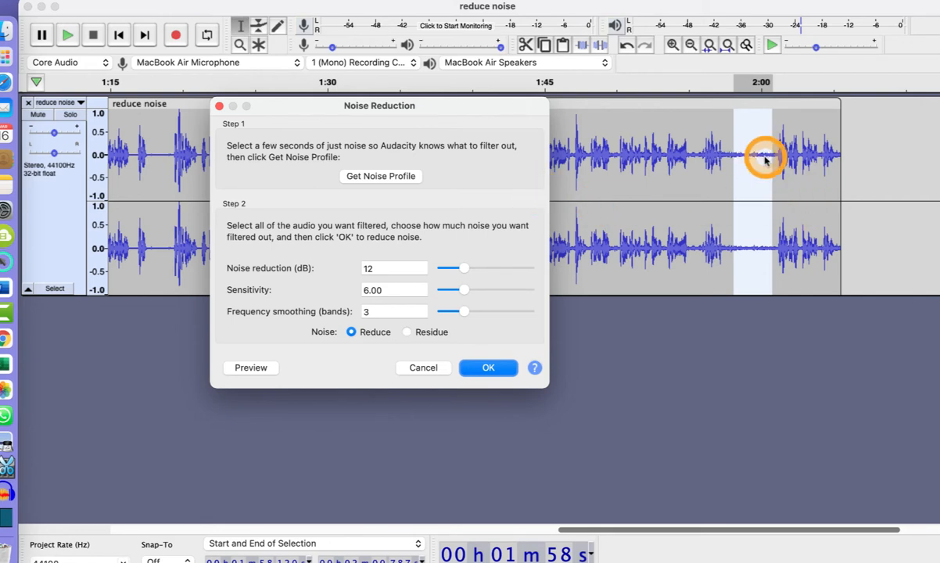
click(389, 178)
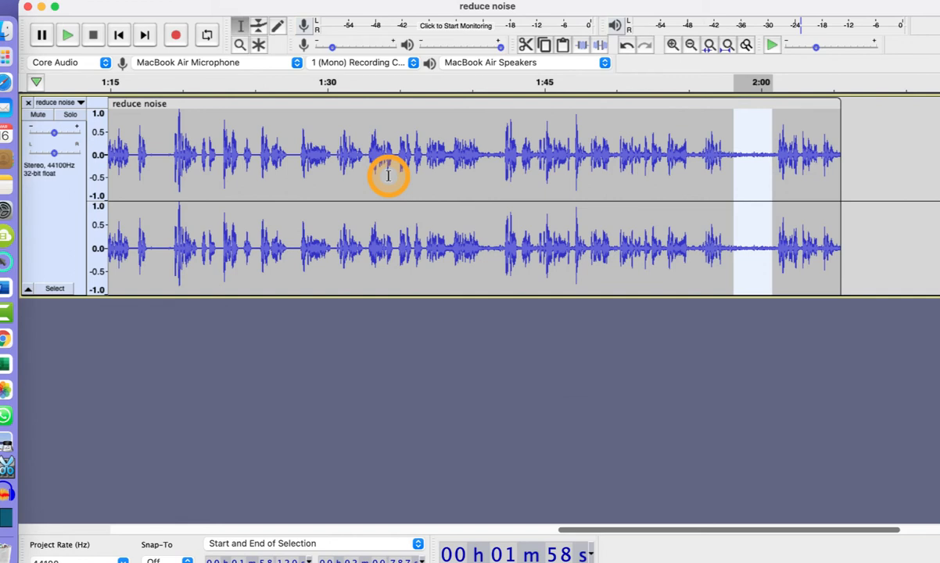
- Apply Noise Reduction to the whole track with 12 dB reduction, sensitivity 6.00 and 3 frequency smoothing bands, in Reduce mode
double_click(383, 177)
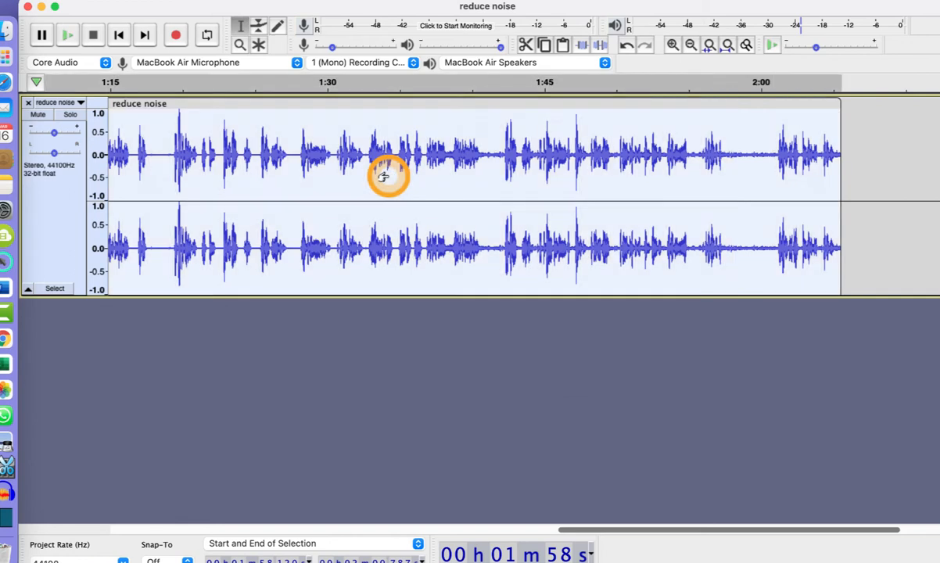
click(355, 2)
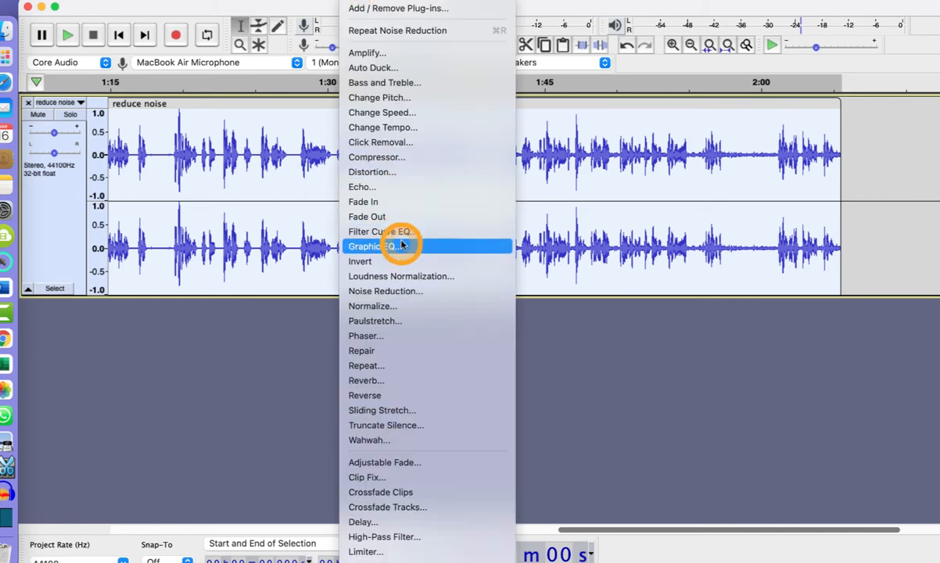
click(386, 291)
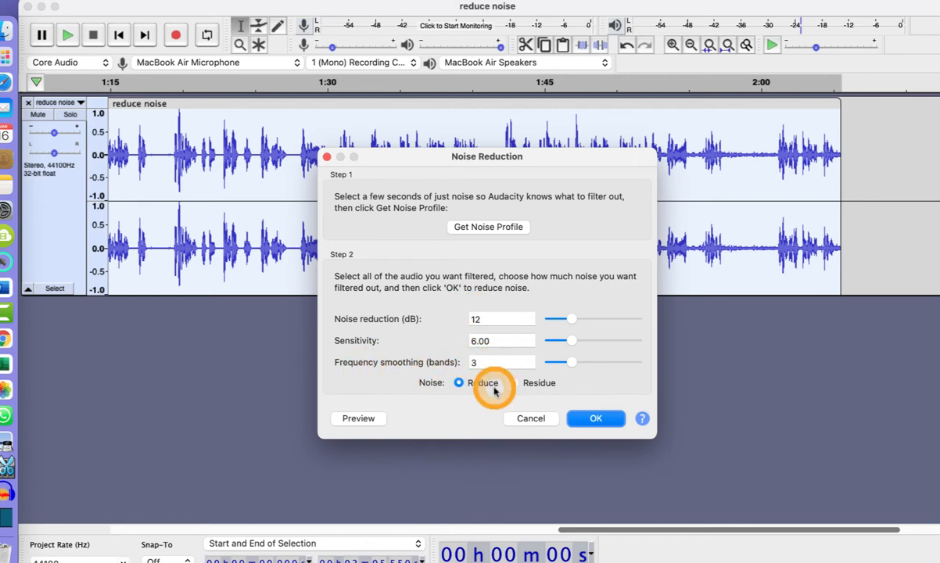
click(595, 423)
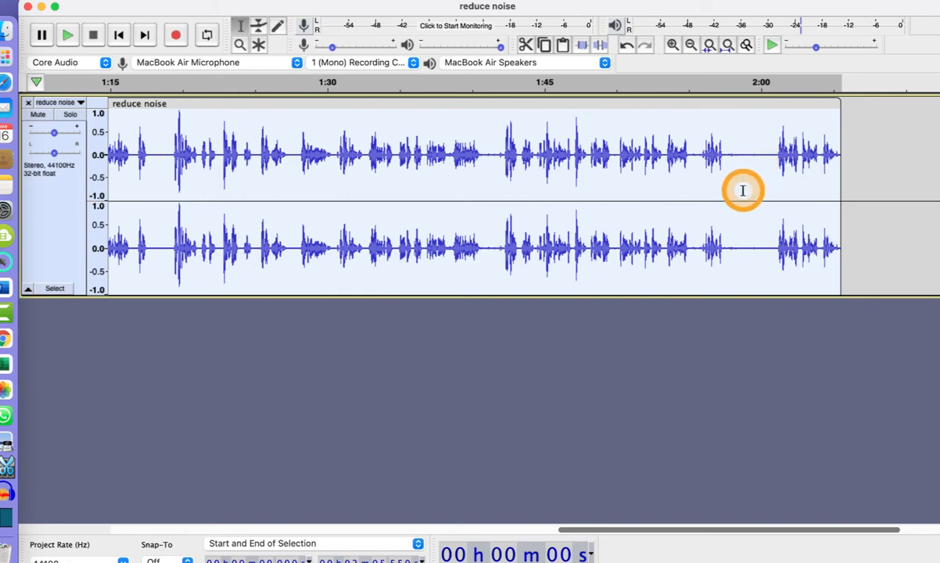
- Play back the noise-reduced track from about 1:58 to check the quiet stretch
click(729, 177)
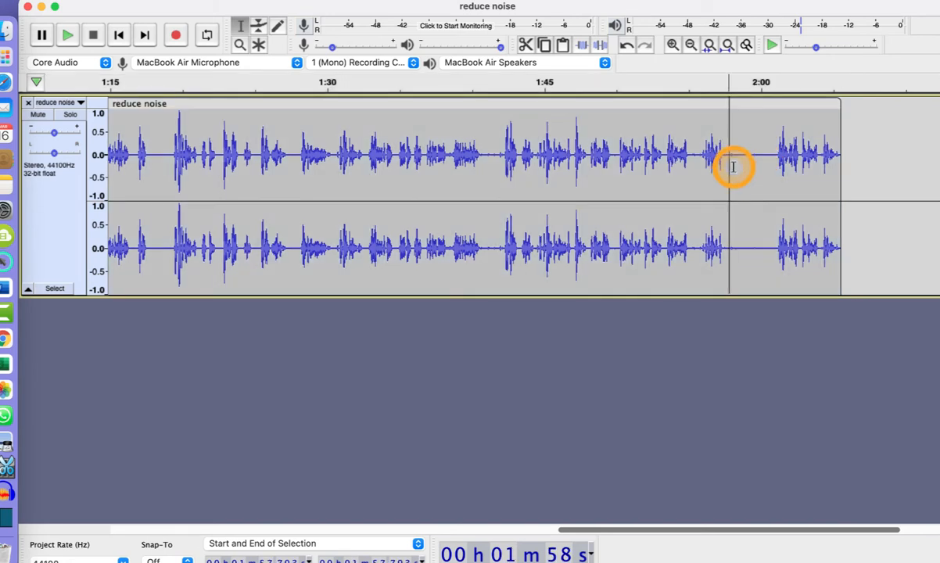
key(space)
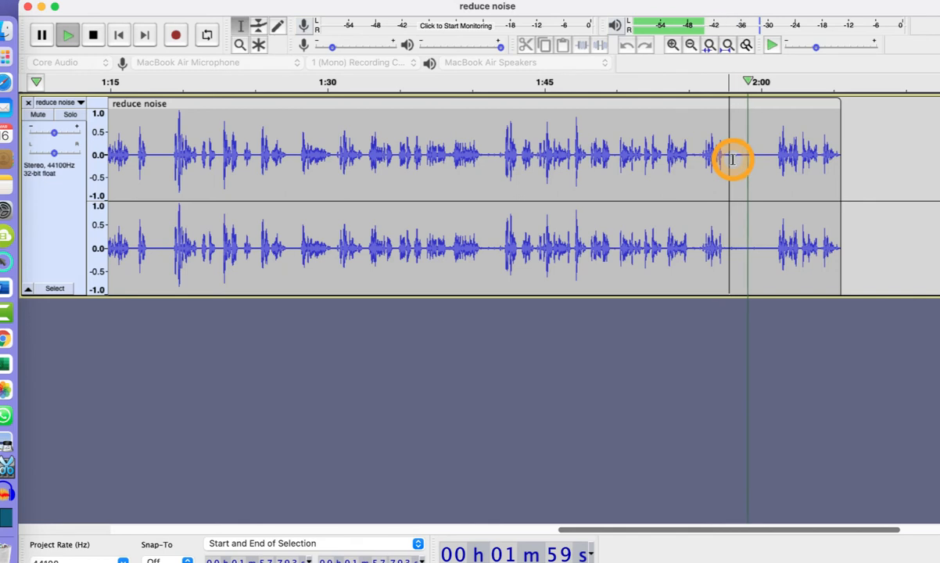
key(space)
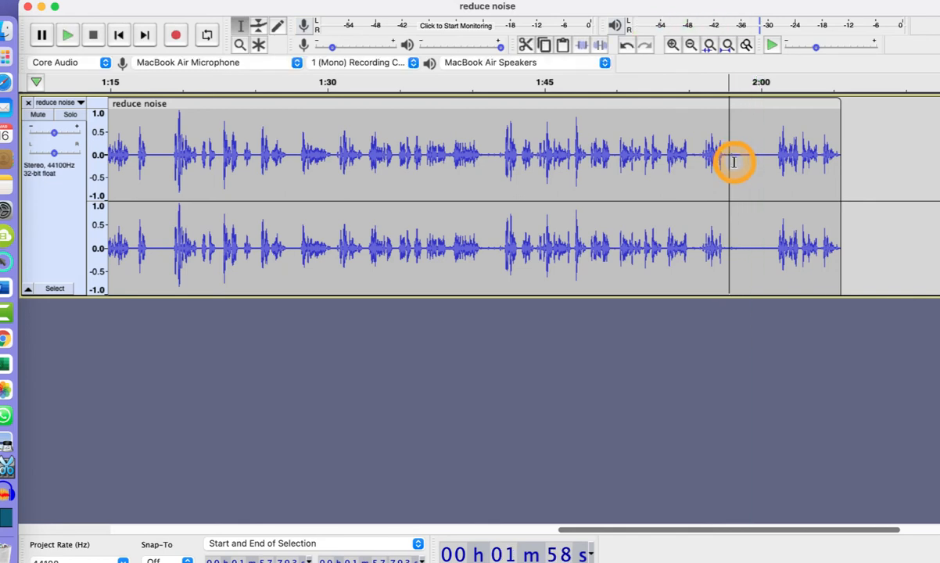
click(732, 156)
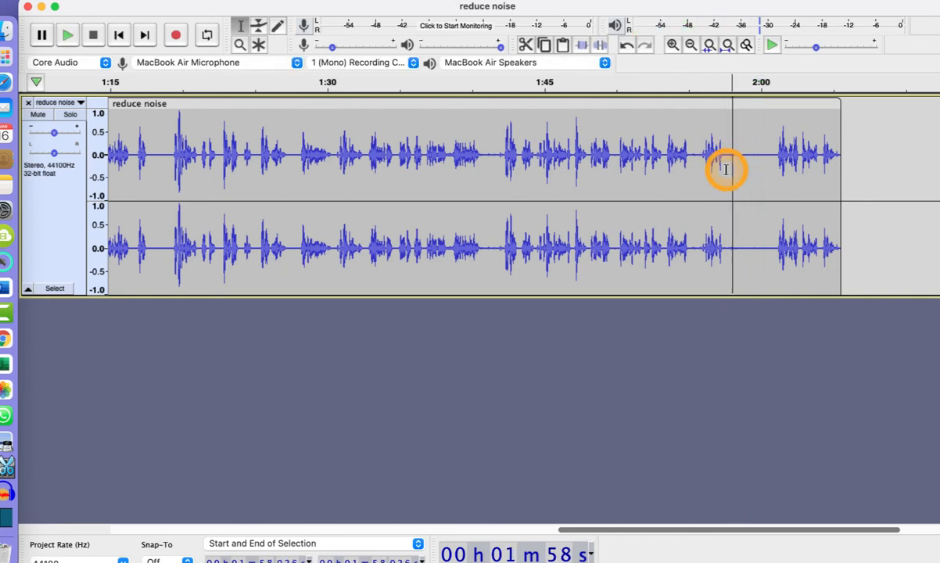
- Capture a fresh Noise Reduction profile from the quiet stretch between about 1:57.9 and 2:00.9
drag(730, 153, 774, 156)
click(356, 1)
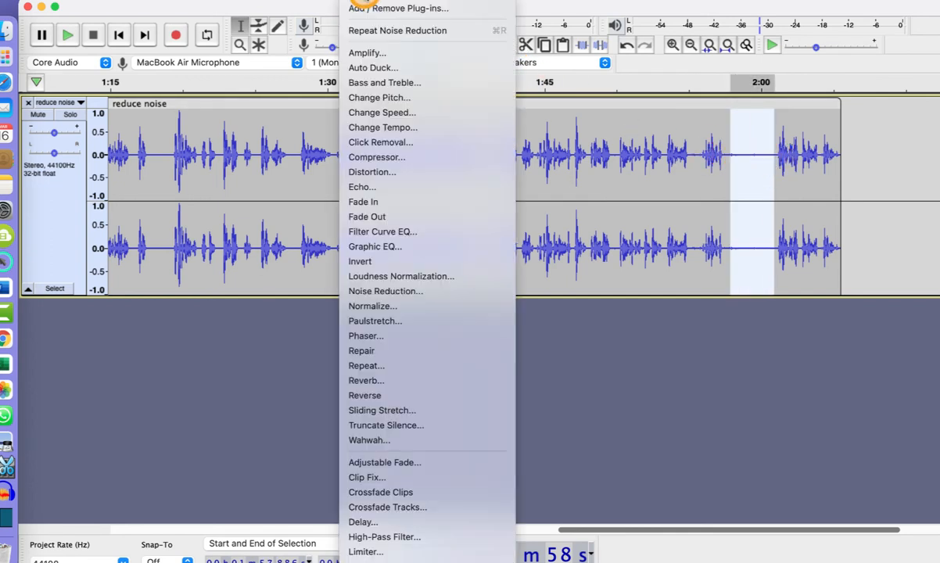
click(391, 293)
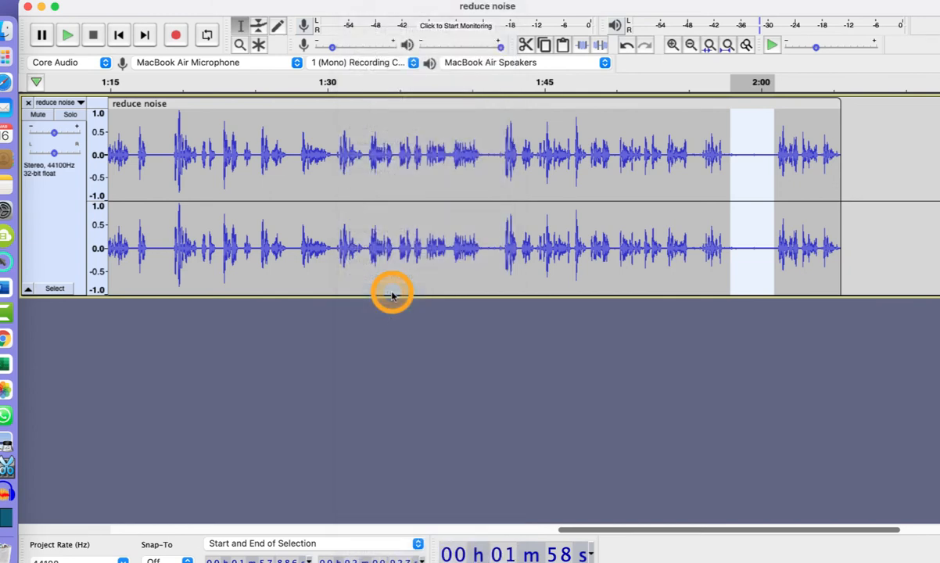
click(473, 226)
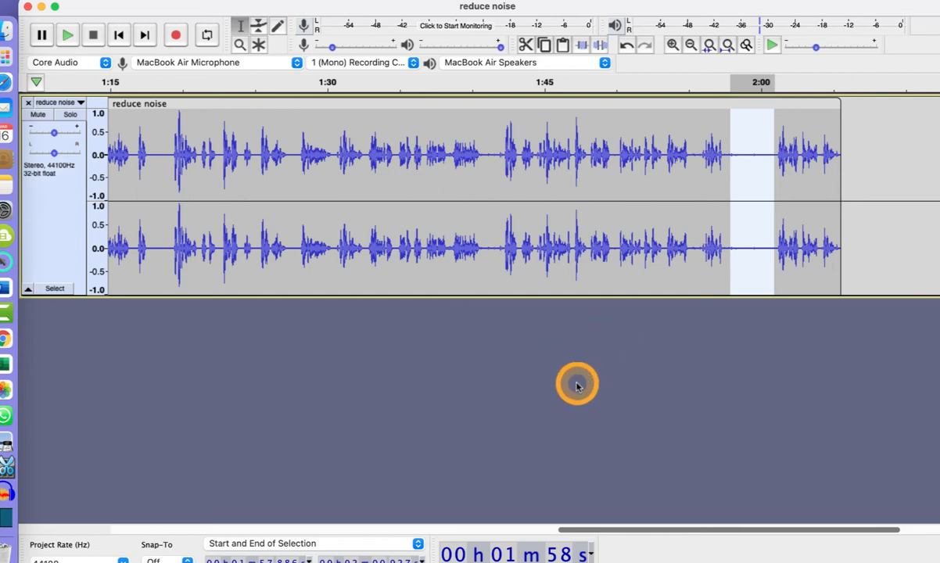
- Run a second Noise Reduction pass on the whole track at 12 dB, sensitivity 6.00 and 3 smoothing bands
double_click(411, 132)
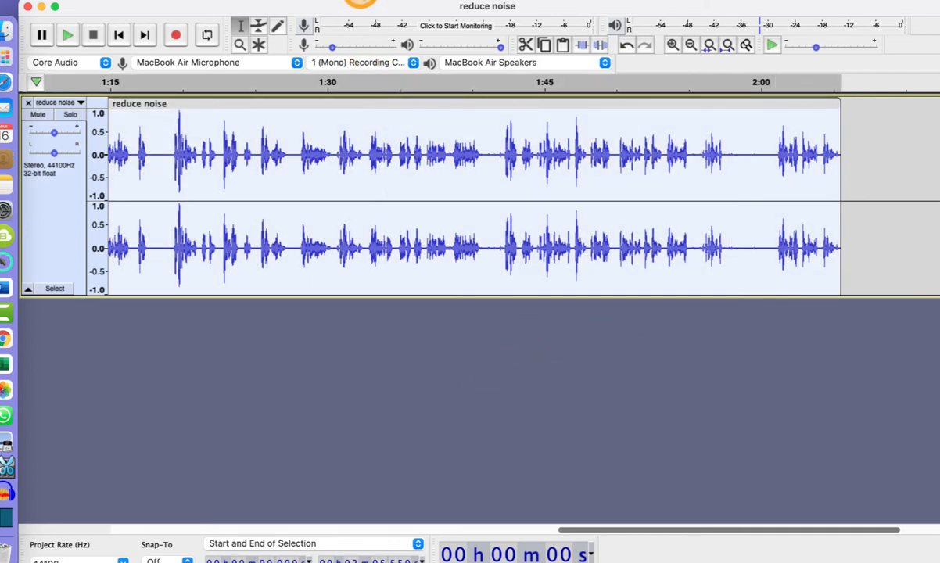
click(358, 2)
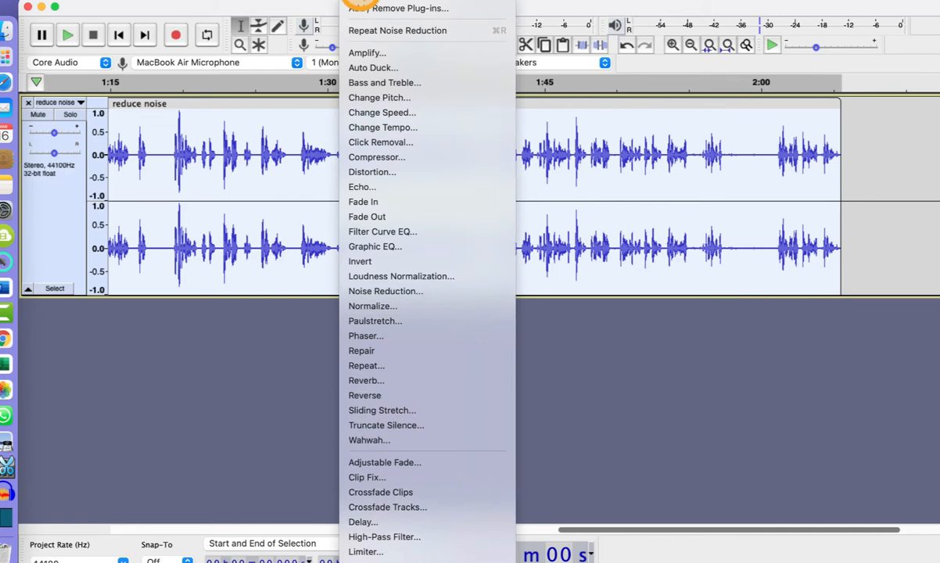
click(386, 291)
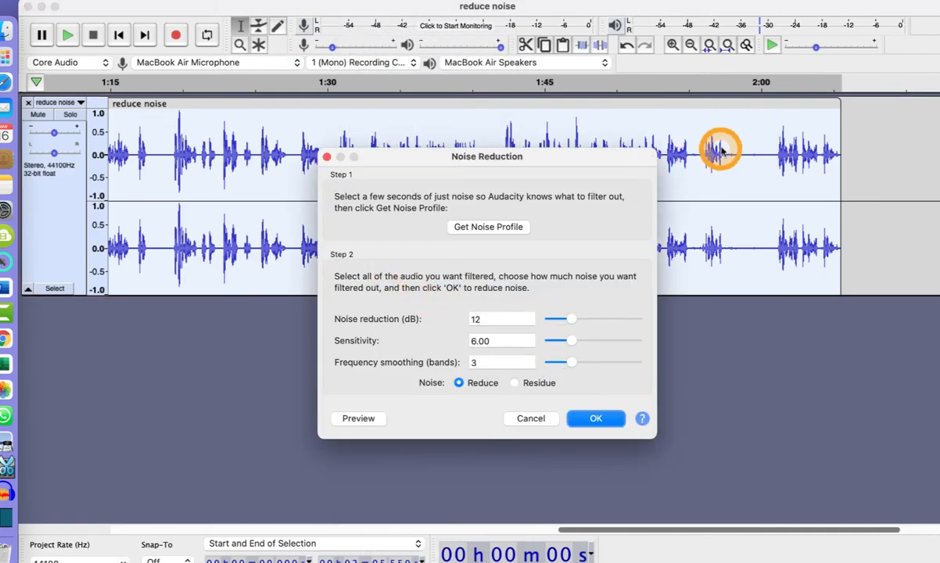
click(595, 418)
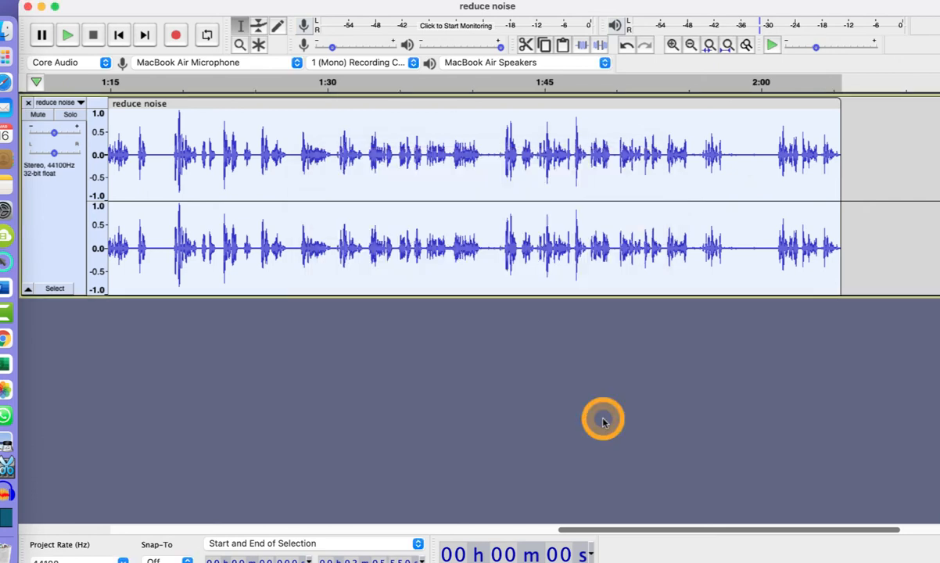
- Listen to the quiet stretch again from about 1:58 to check the second noise reduction pass
click(732, 158)
key(space)
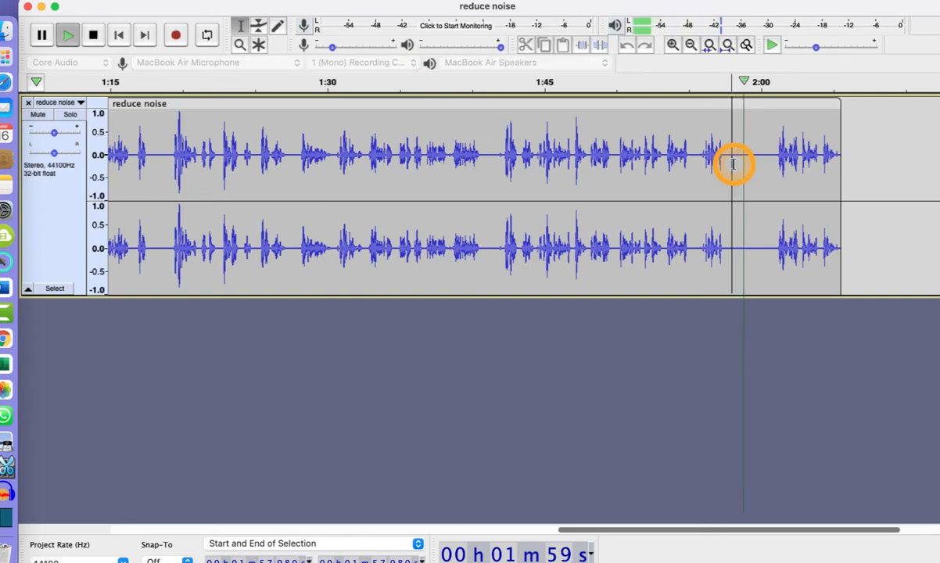
key(space)
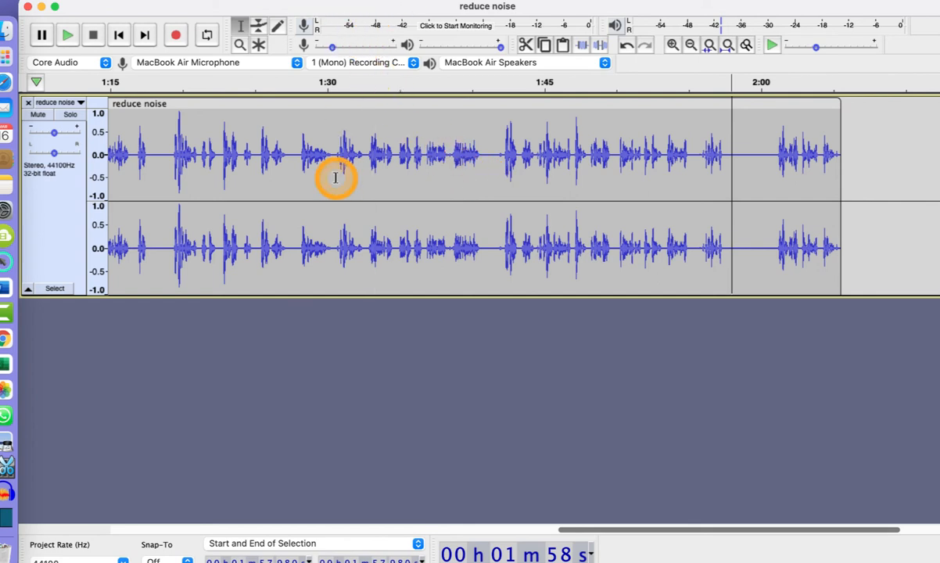
- Apply Loudness Normalization to the whole track, normalizing perceived loudness to -16.0 LUFS with mono treated as dual-mono
key(super+a)
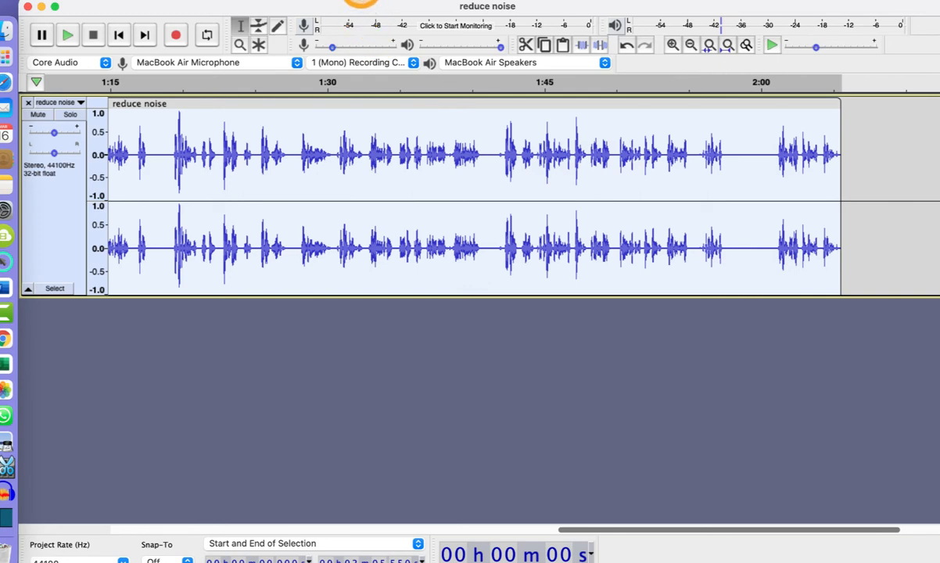
click(360, 0)
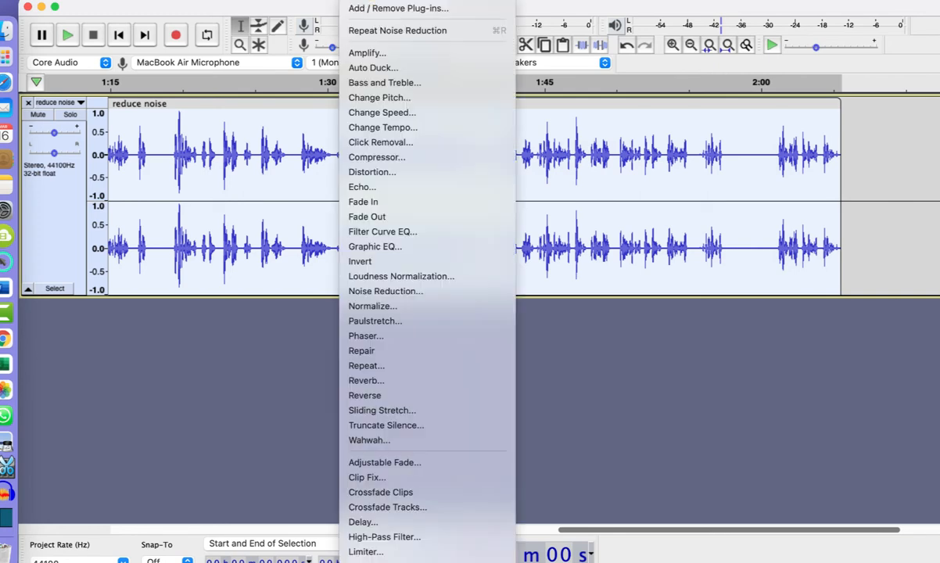
click(394, 278)
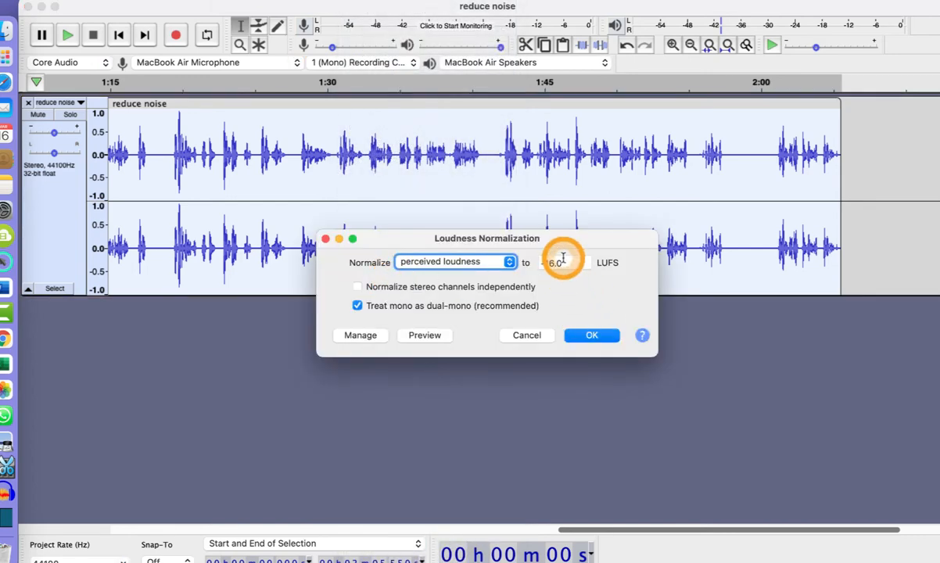
drag(579, 264, 534, 260)
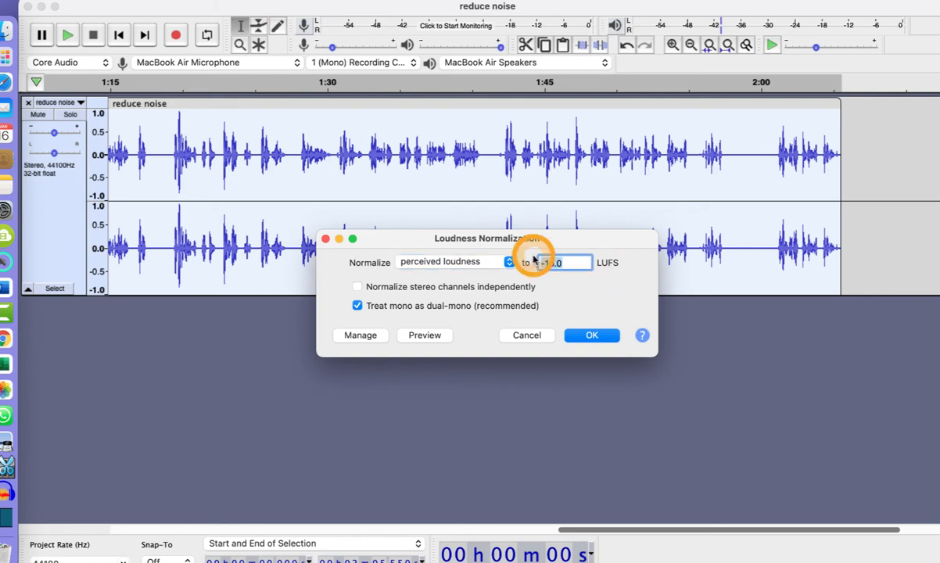
click(588, 336)
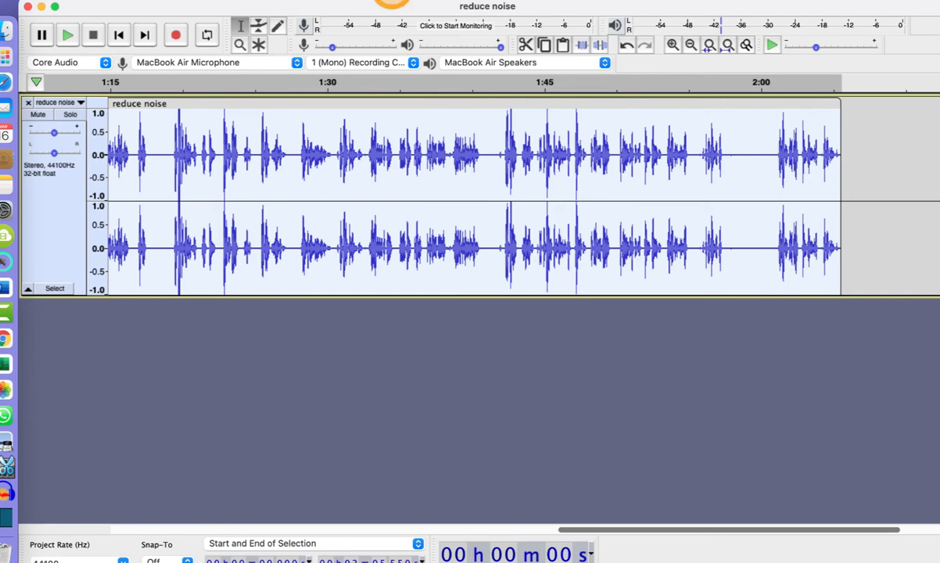
- Apply the Compressor to the whole track with threshold -12 dB, noise floor -40 dB, ratio 2:1, attack 0.20 secs, release 1.0 secs and make-up gain
click(361, 2)
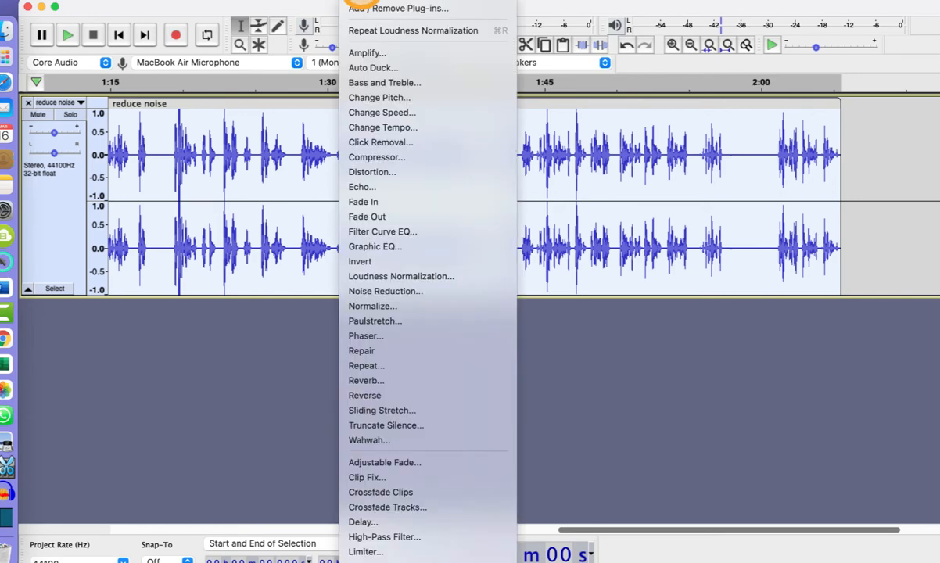
click(370, 157)
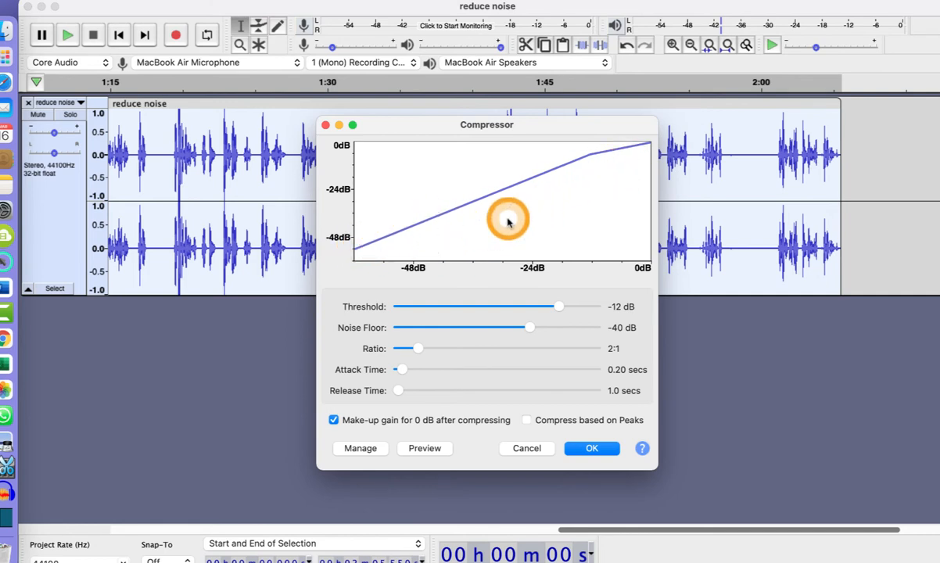
click(591, 450)
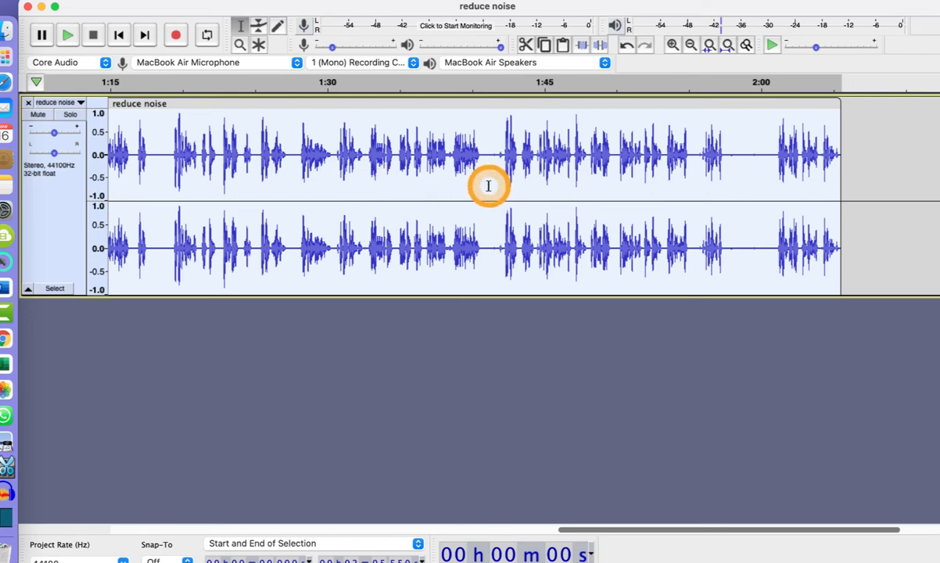
- Export the cleaned audio to the Desktop as reduce noise.wav in WAV (Microsoft) format with Signed 16-bit PCM encoding
click(75, 0)
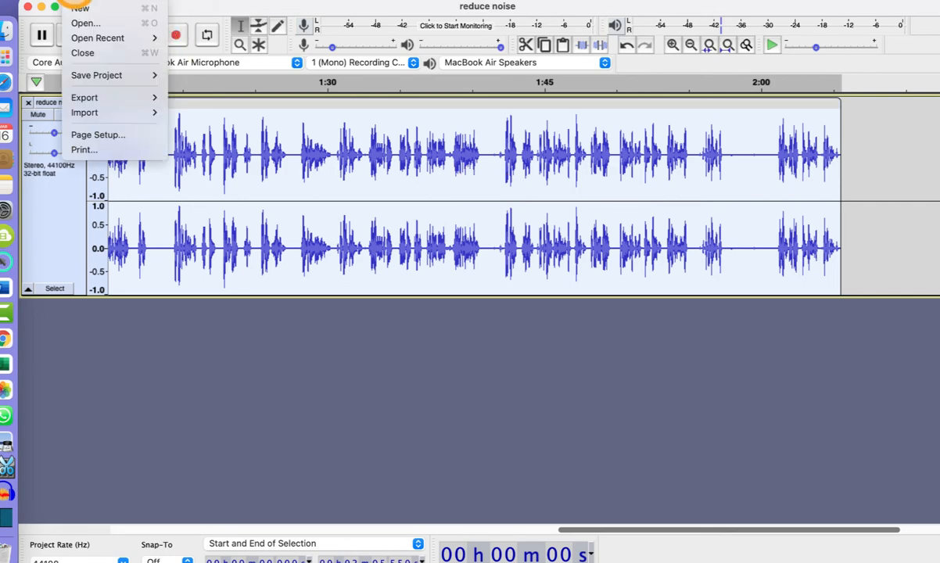
mouse_move(92, 97)
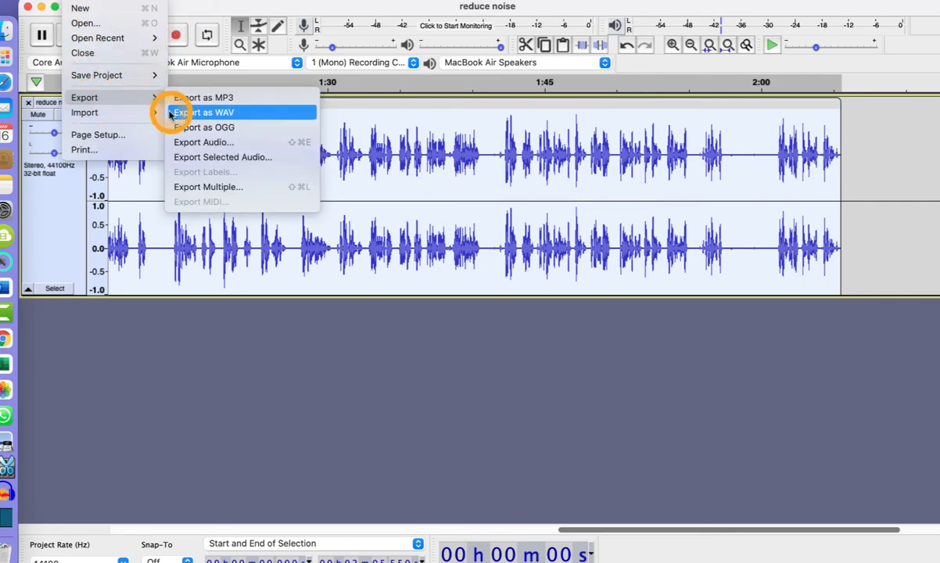
click(181, 115)
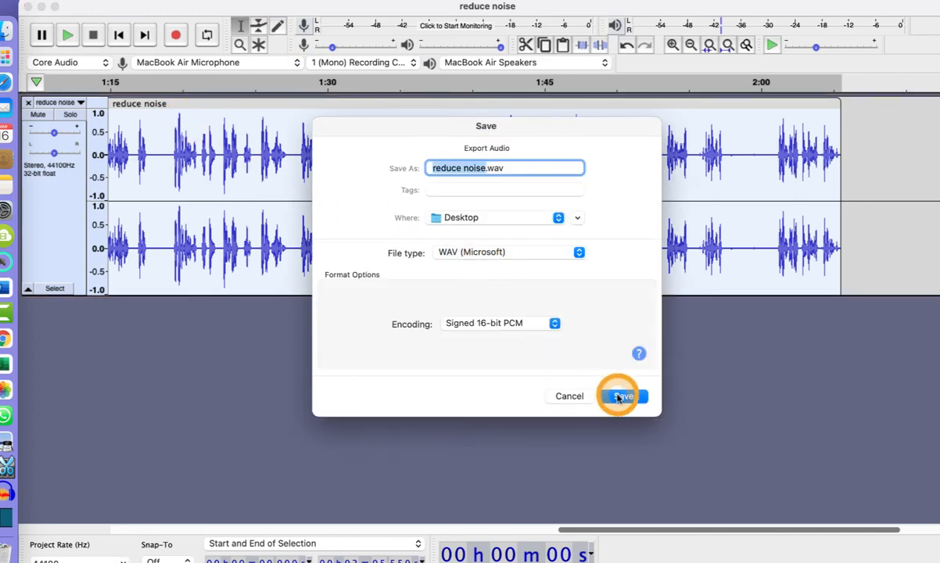
click(618, 397)
click(617, 416)
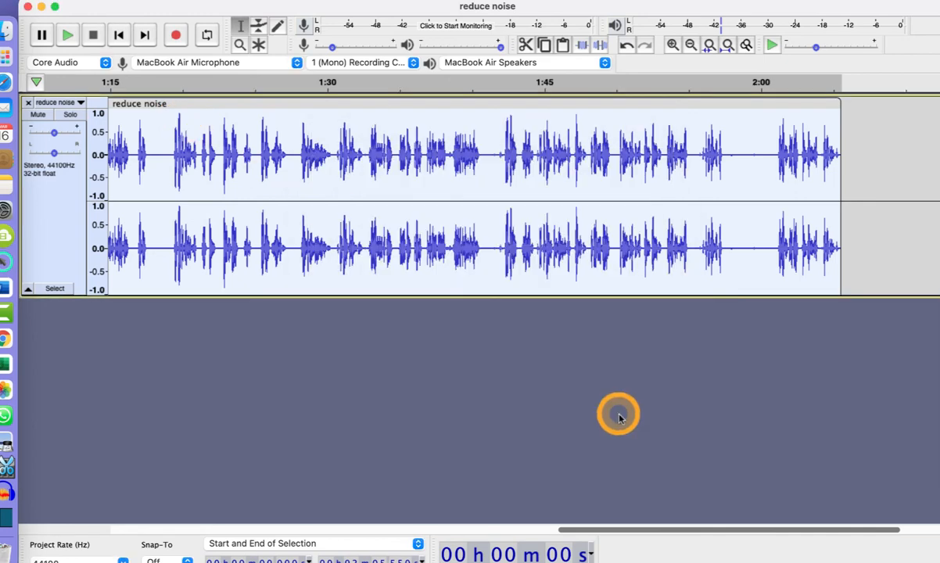
- Close the audio project without saving its changes and switch to Shotcut
click(27, 6)
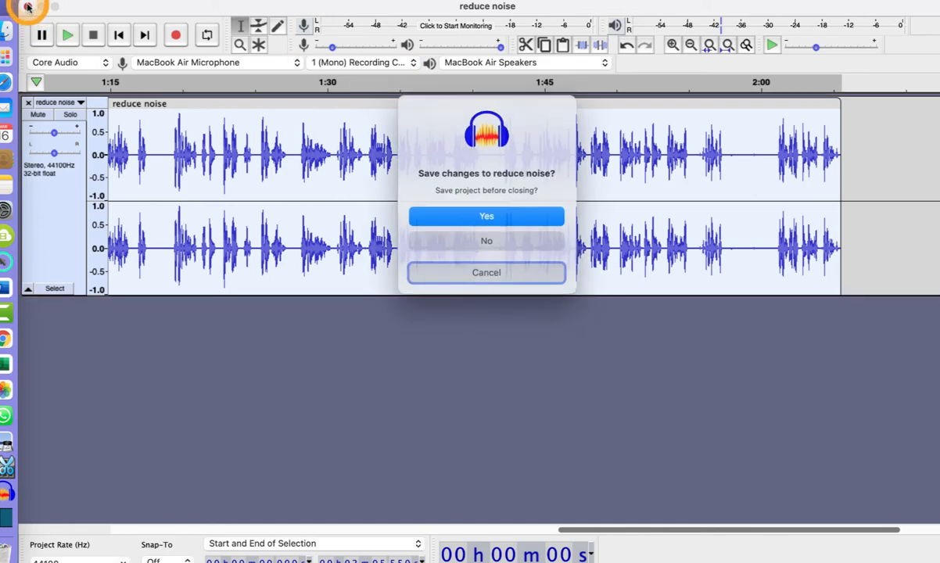
click(502, 241)
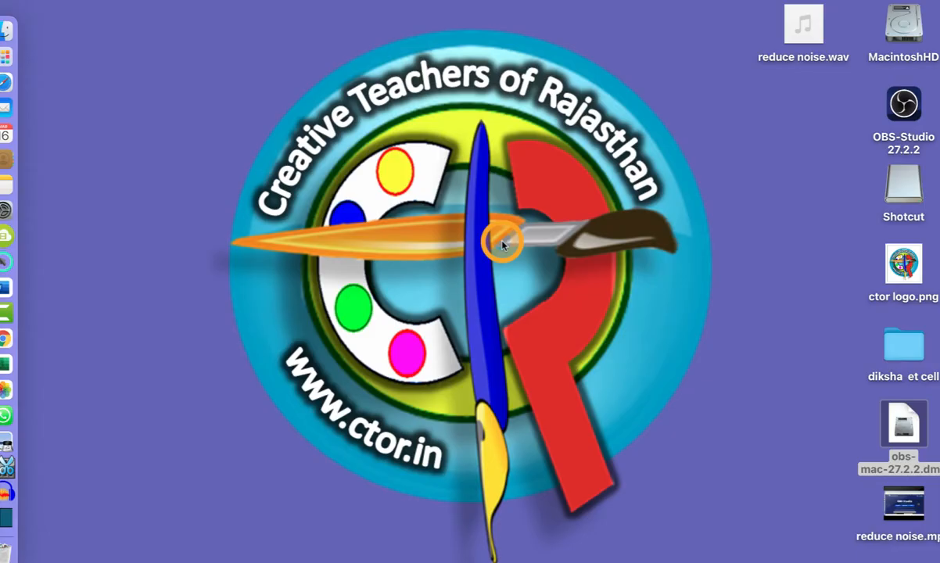
click(7, 519)
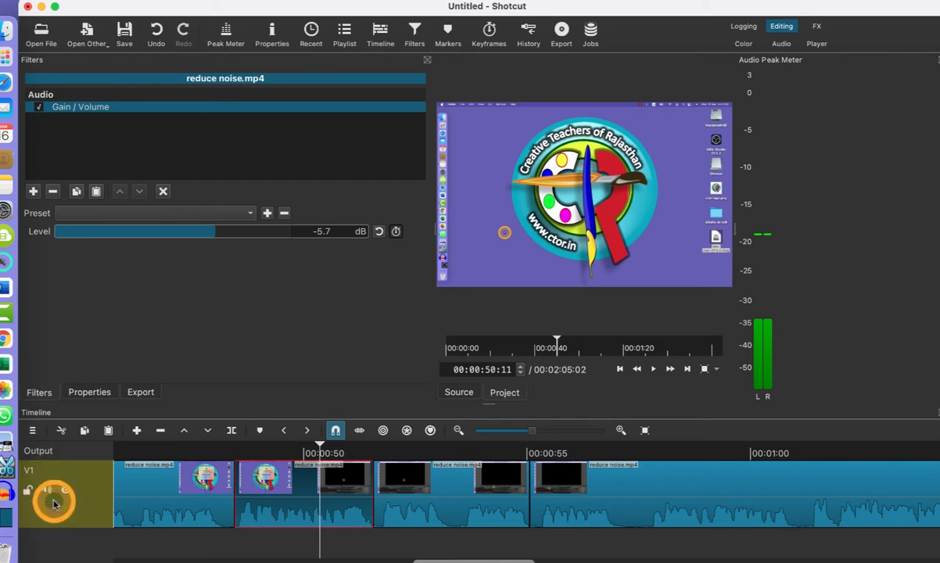
- Add an audio track to the timeline
click(33, 430)
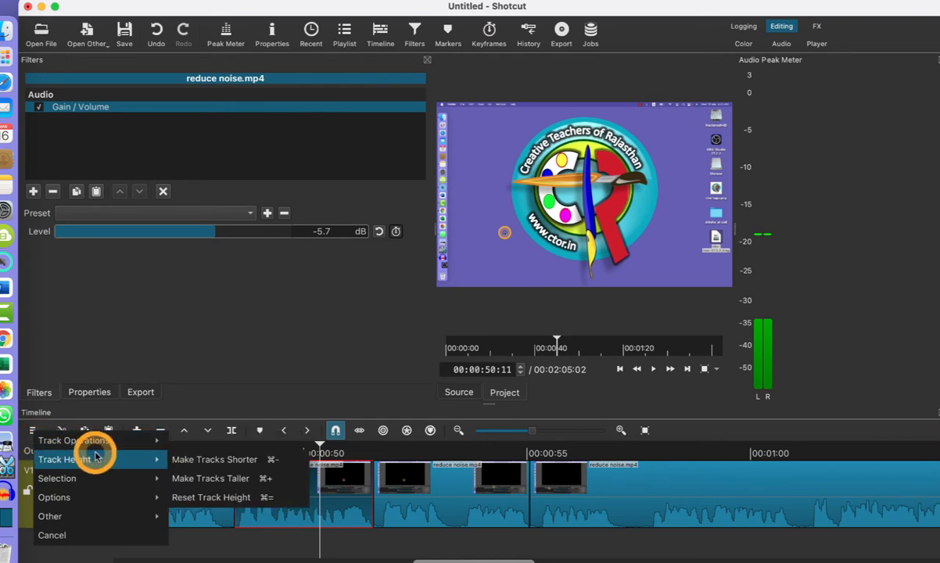
mouse_move(92, 444)
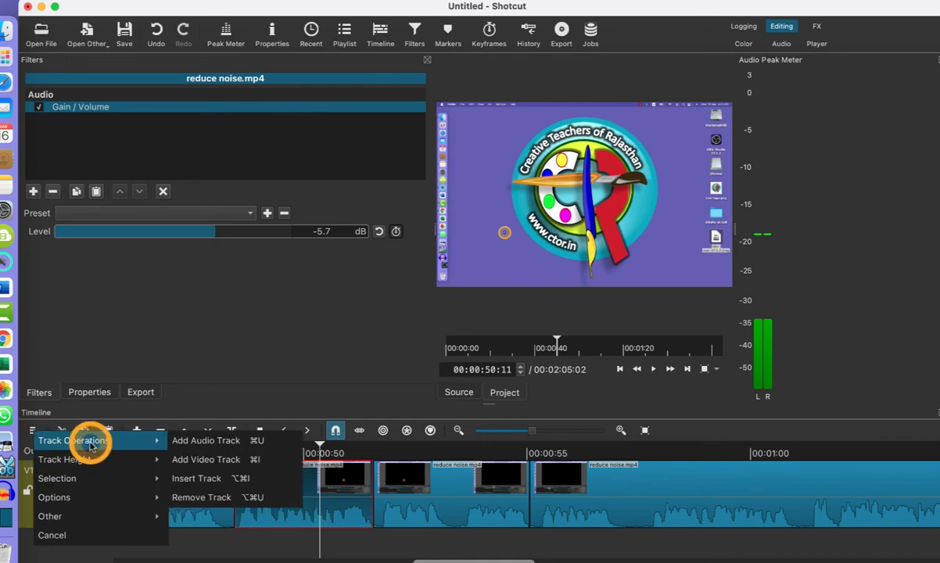
click(188, 441)
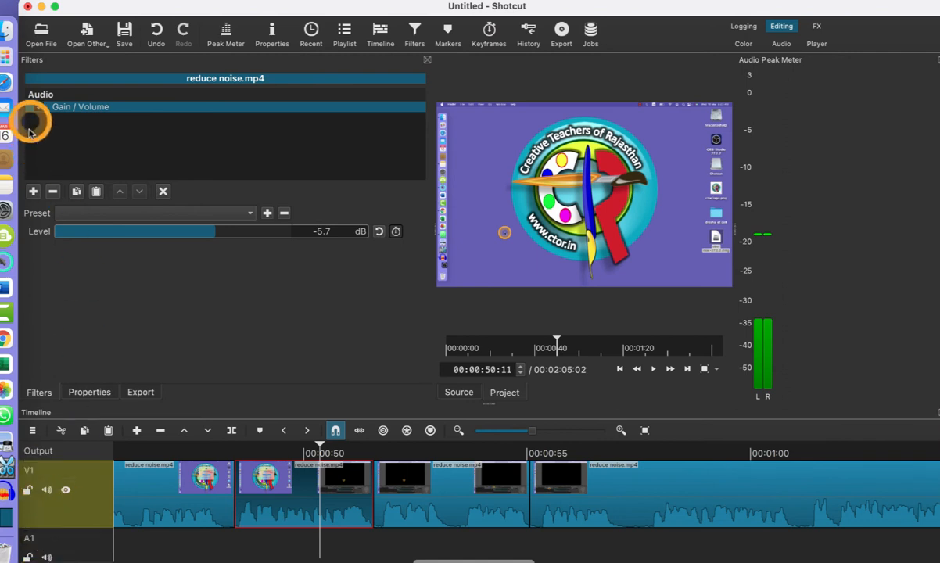
- Open reduce noise.wav from the Desktop as the source clip and pause its playback
click(42, 33)
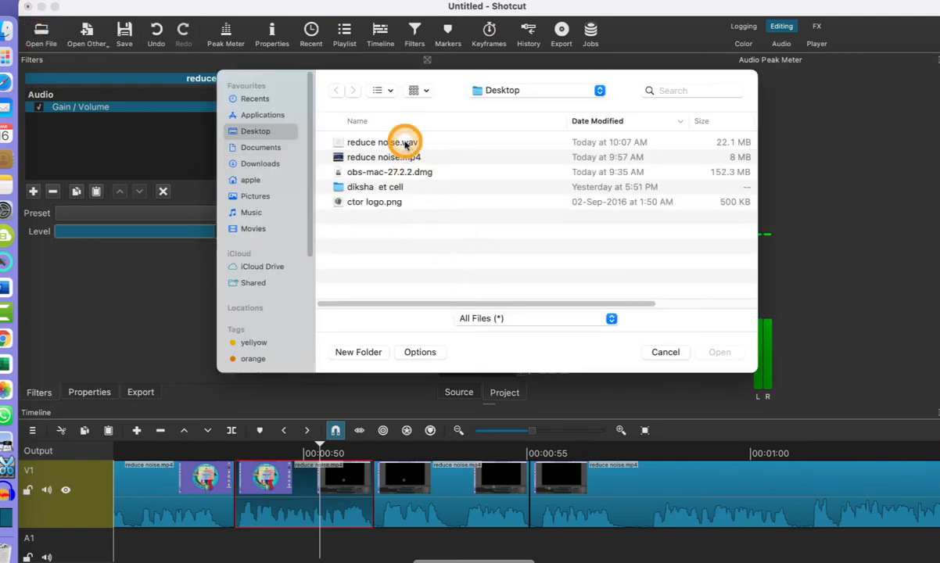
click(403, 142)
click(711, 354)
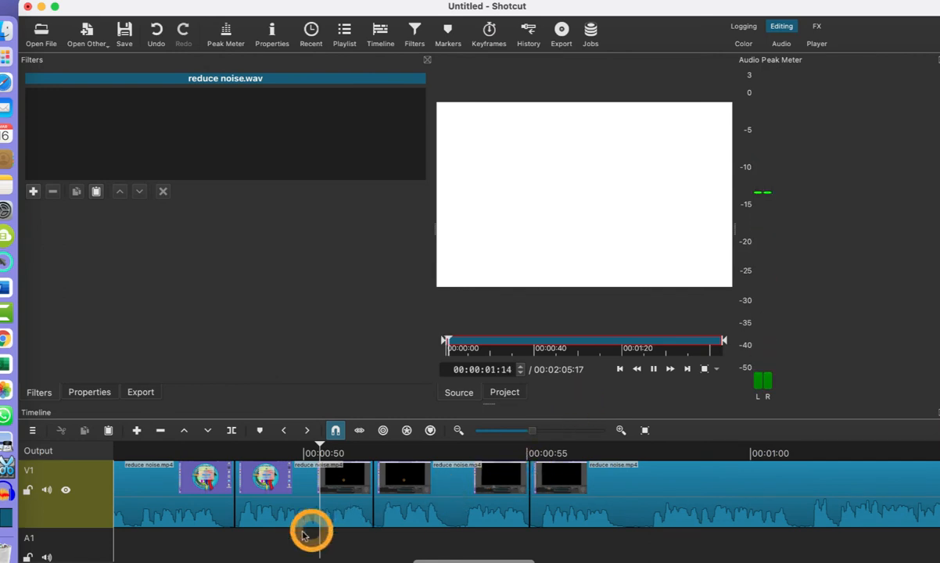
key(space)
- Place the reduce noise.wav clip on track A1, aligned with the very start of the timeline
scroll(210, 541, down, 2)
scroll(210, 541, up, 2)
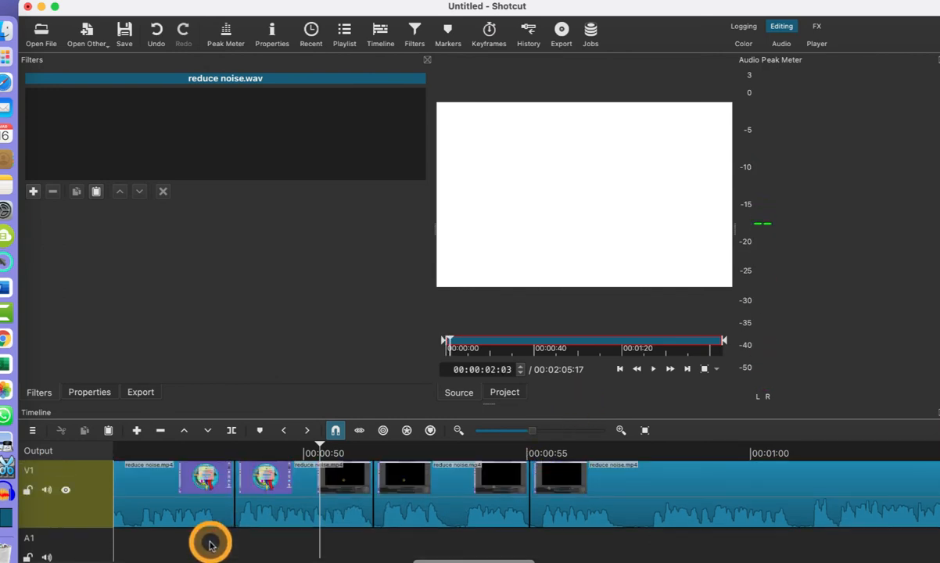
drag(478, 225, 156, 548)
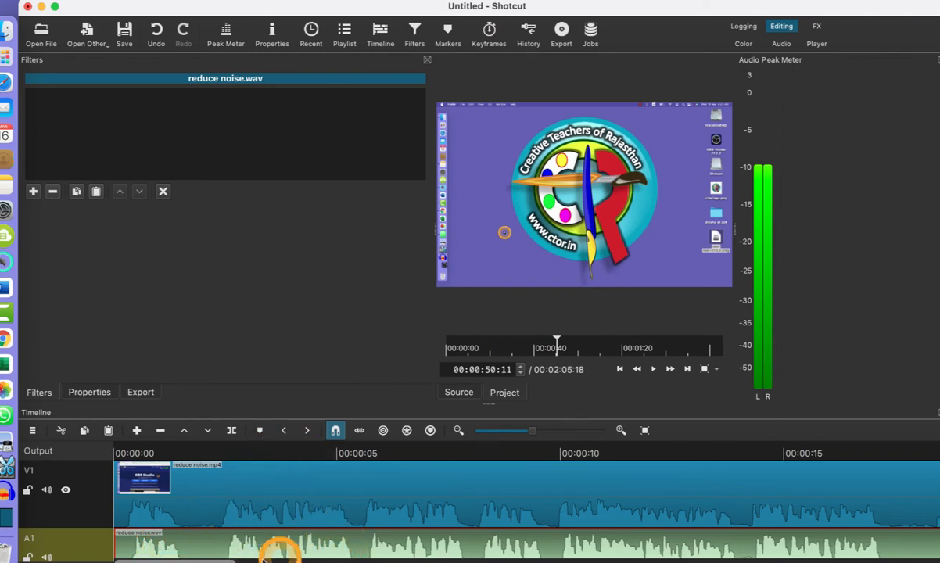
drag(189, 552, 179, 551)
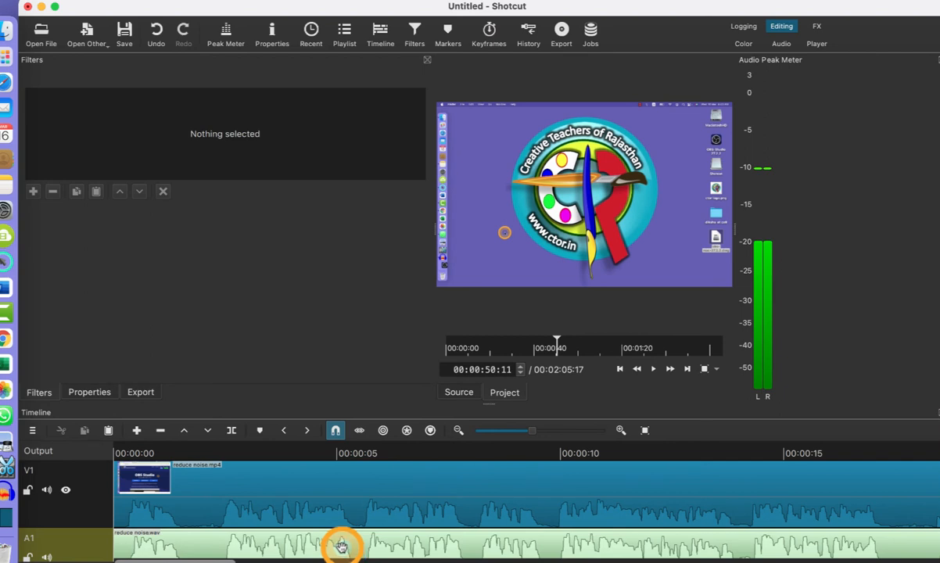
- Play the first seconds of the timeline to hear both tracks together, and select the video clip on V1
click(154, 447)
key(space)
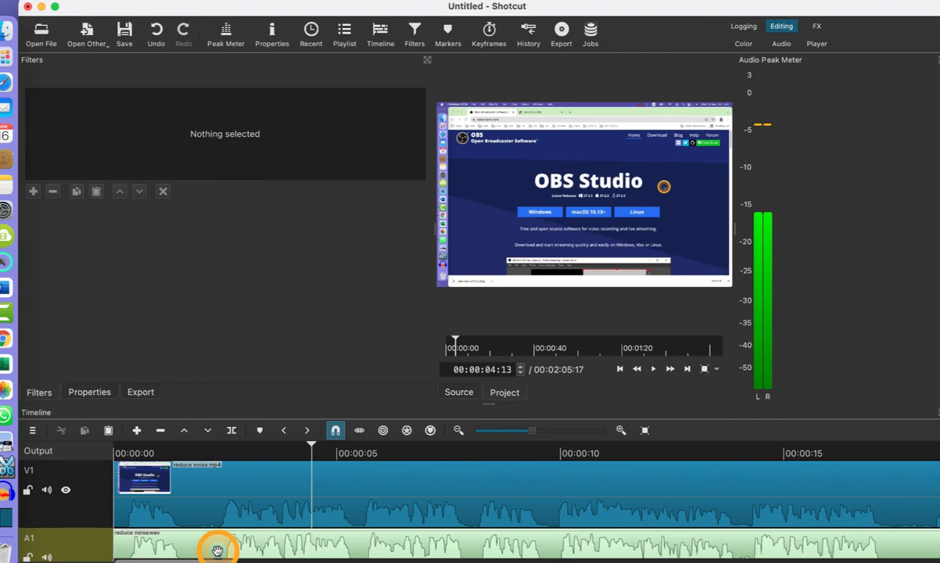
click(217, 477)
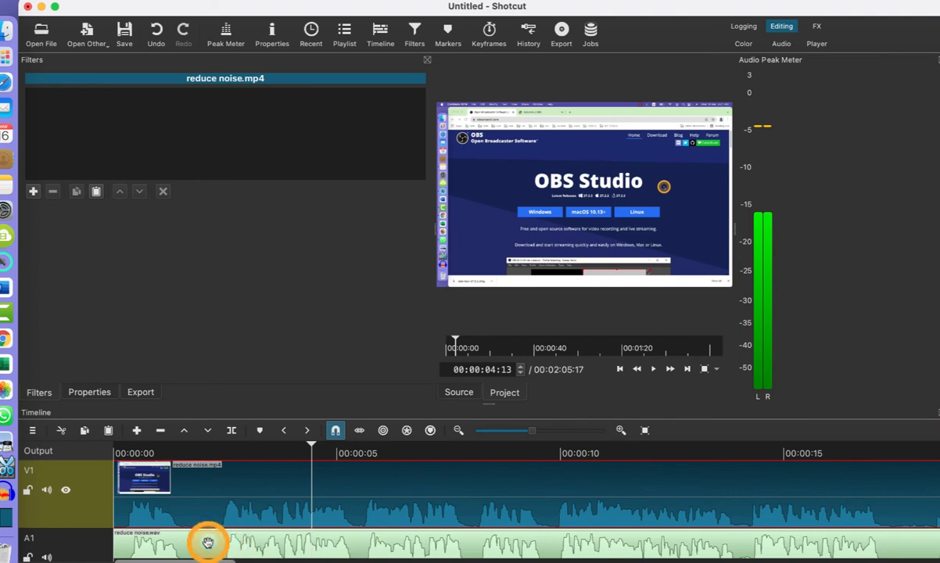
- Lock the V1 track and split the A1 audio clip at 00:00:02:00
drag(306, 444, 189, 457)
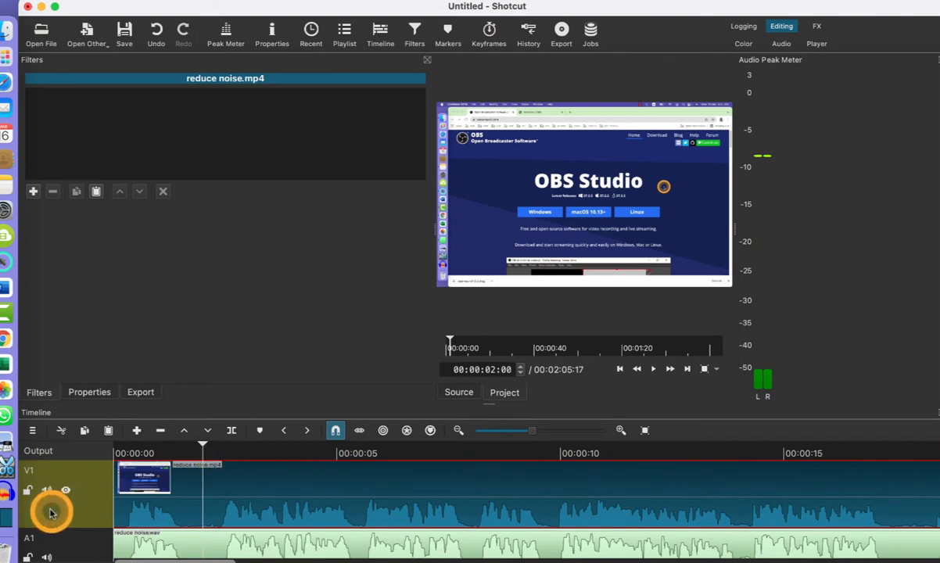
click(27, 491)
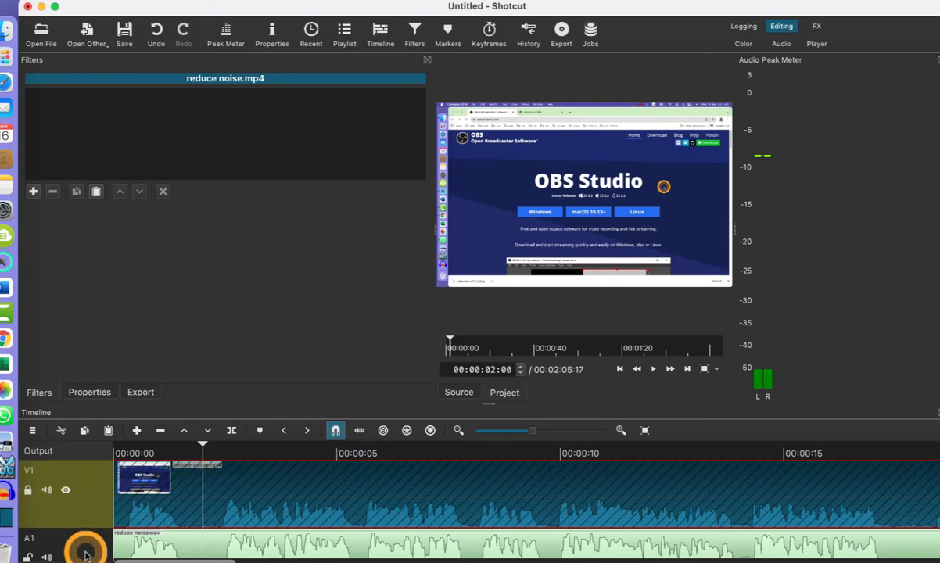
click(232, 431)
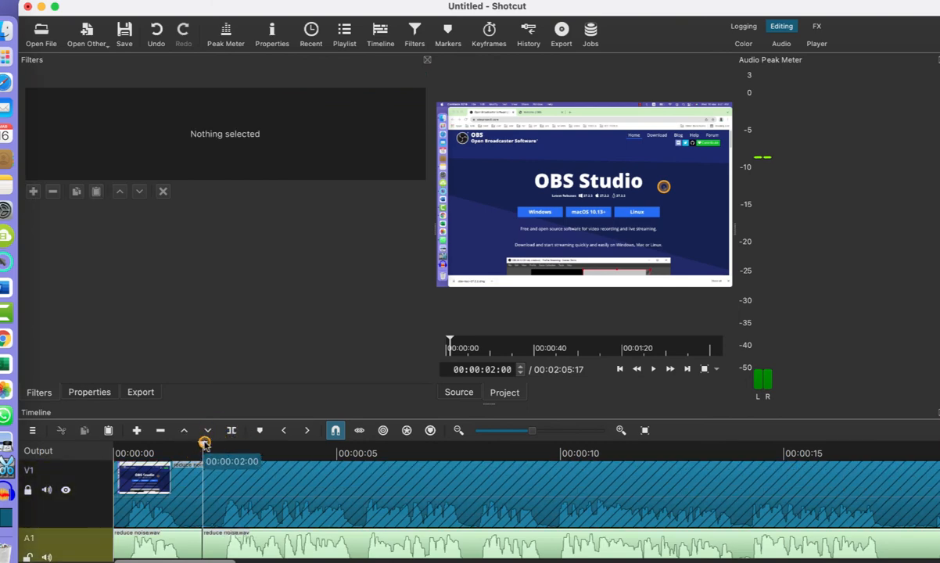
- Split the A1 clip again at 00:00:02:04 and lift out the short piece between the two cuts, leaving a gap
click(209, 443)
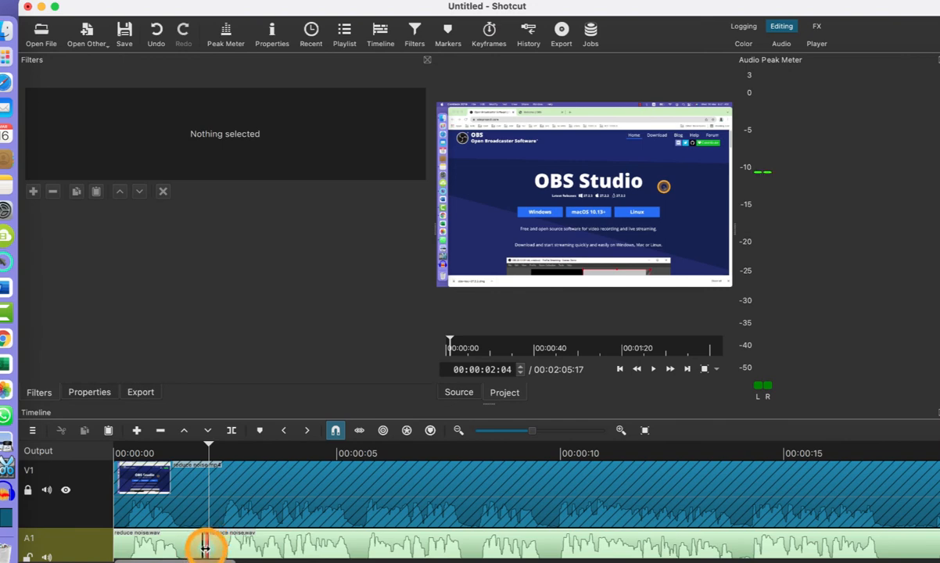
drag(534, 432, 540, 431)
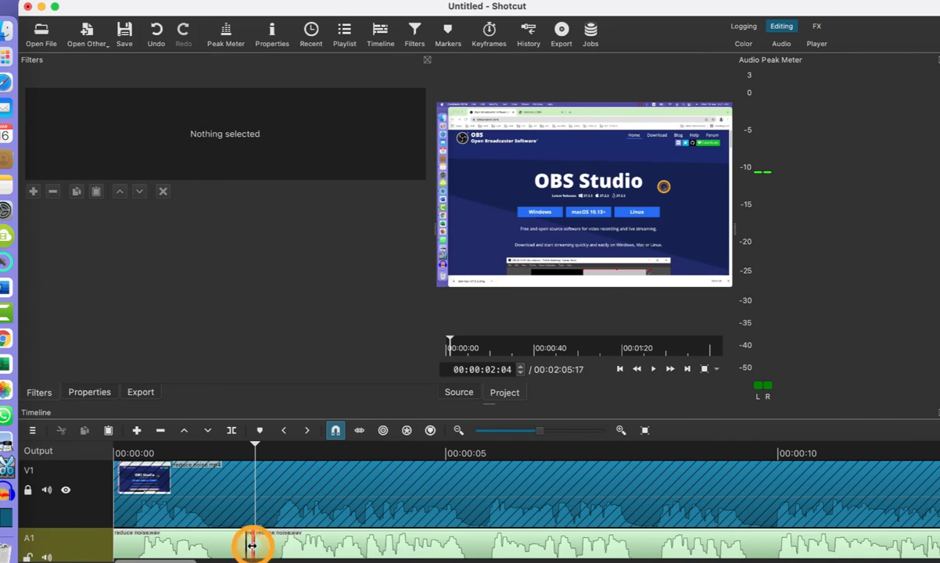
click(248, 545)
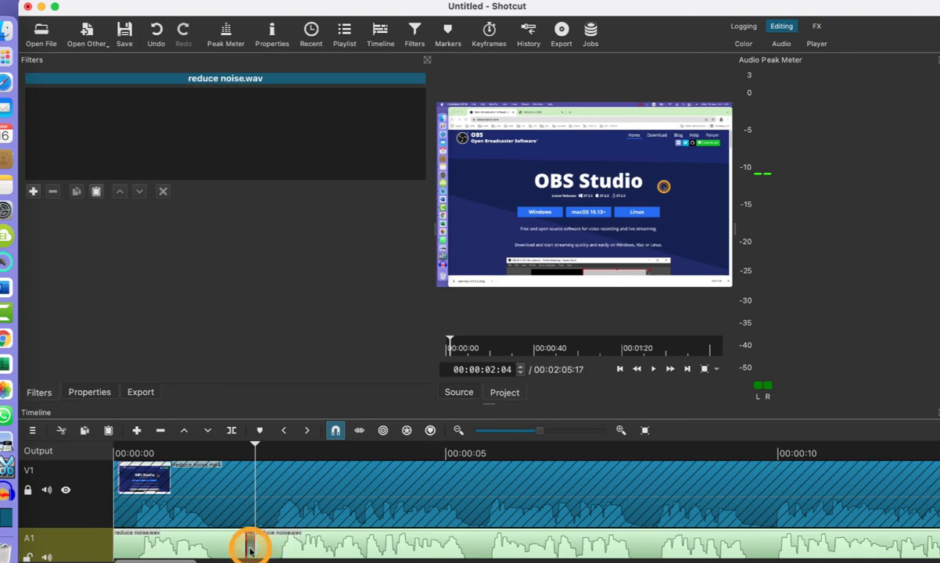
key(Delete)
- Move the remaining A1 clip 4 frames earlier so it closes the gap after the first piece
click(260, 541)
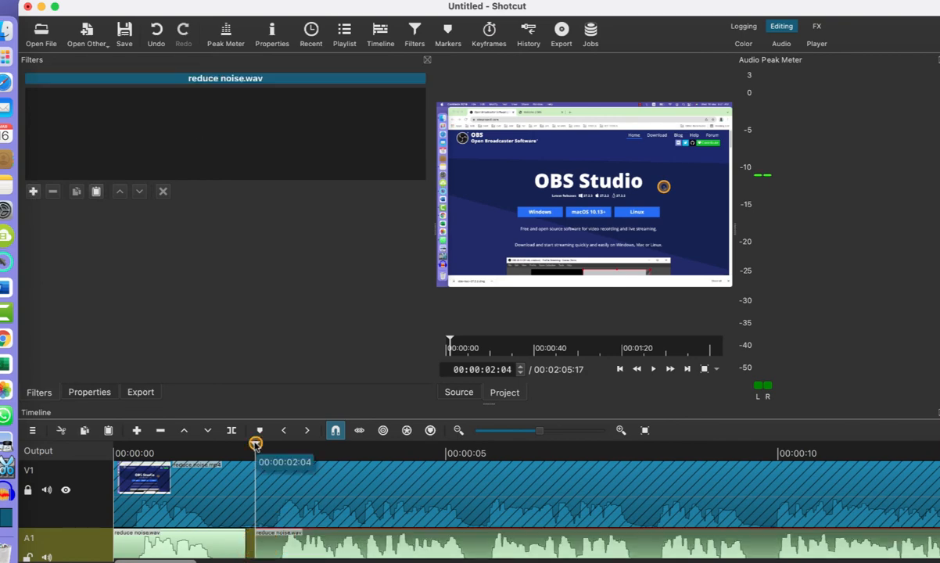
drag(256, 444, 233, 446)
drag(280, 542, 264, 539)
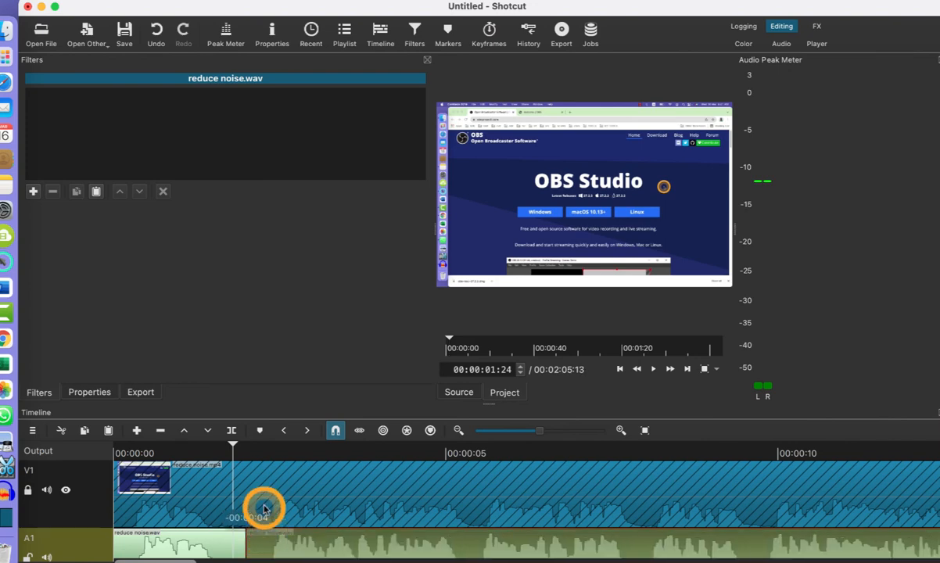
click(265, 508)
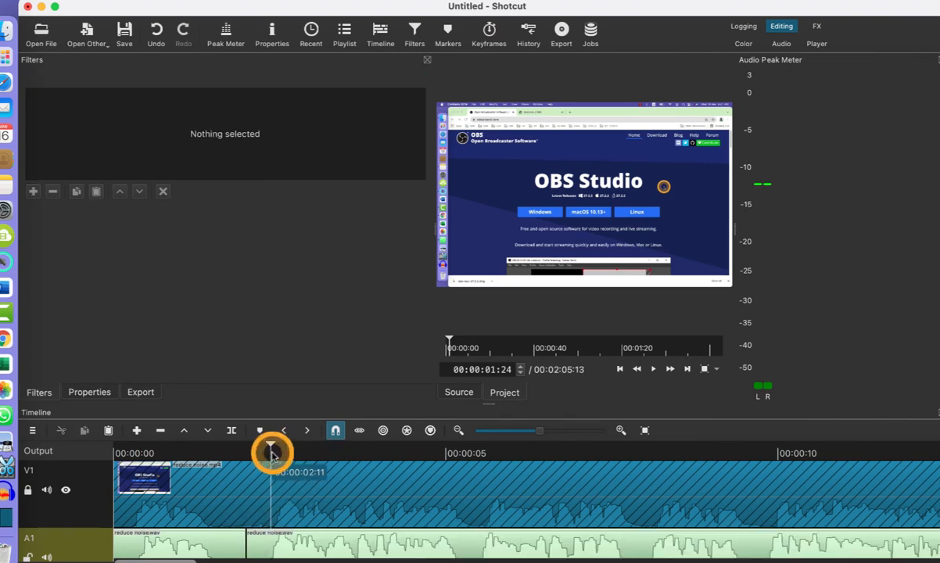
- Play past the cut and shift the second A1 clip about 3 frames later
key(space)
key(space)
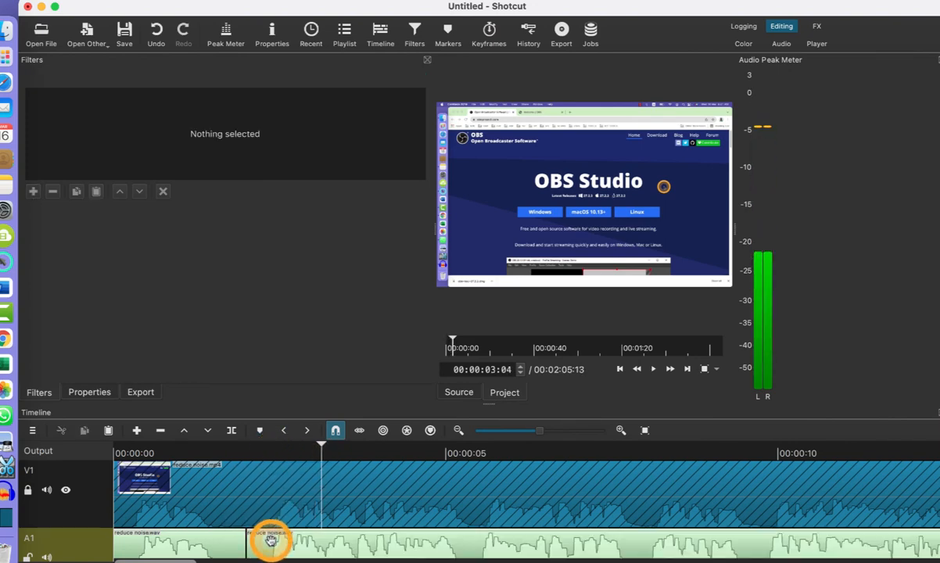
drag(266, 546, 271, 546)
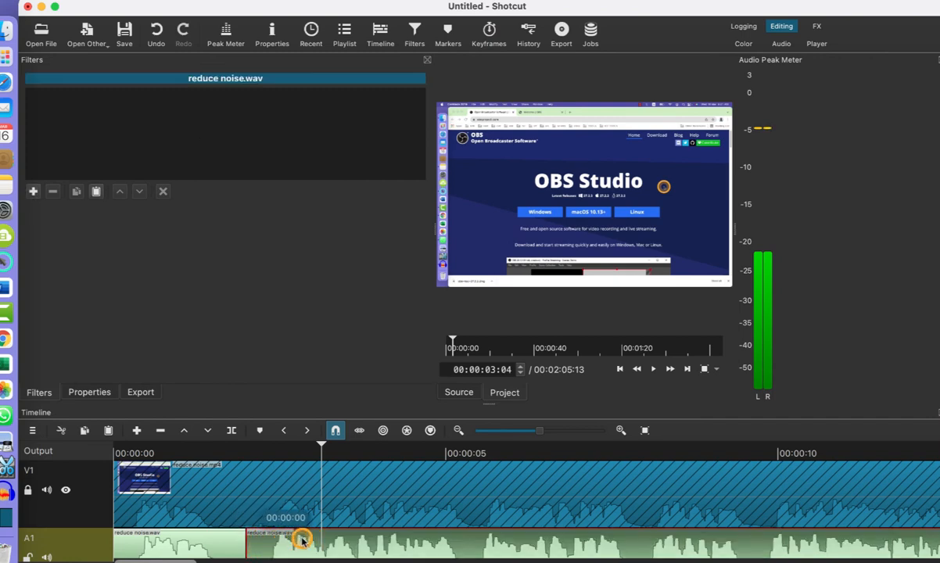
drag(301, 540, 286, 445)
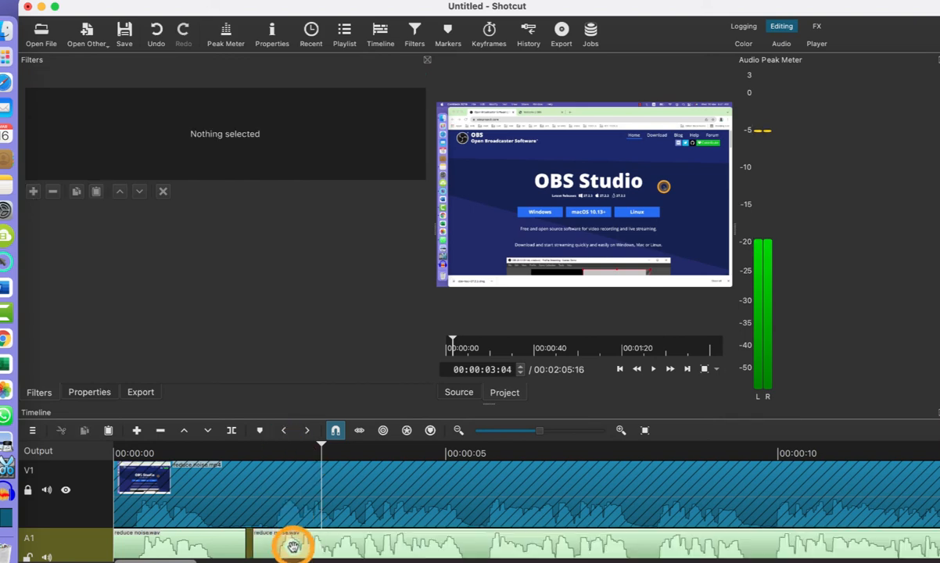
- Play the shifted audio from about 00:00:02:19 and return the playhead to 00:00:02:18 to check its alignment with the video's sound
drag(321, 445, 321, 445)
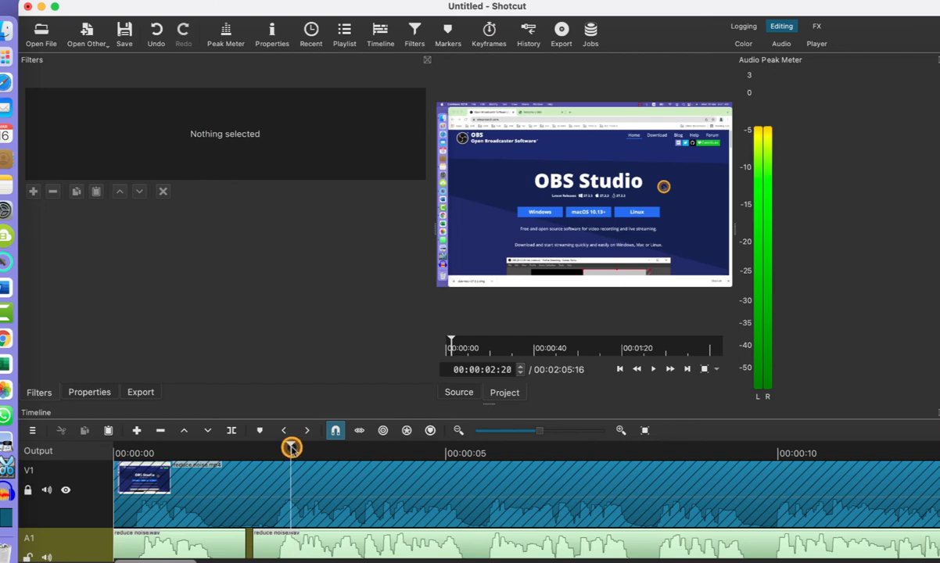
drag(290, 447, 289, 447)
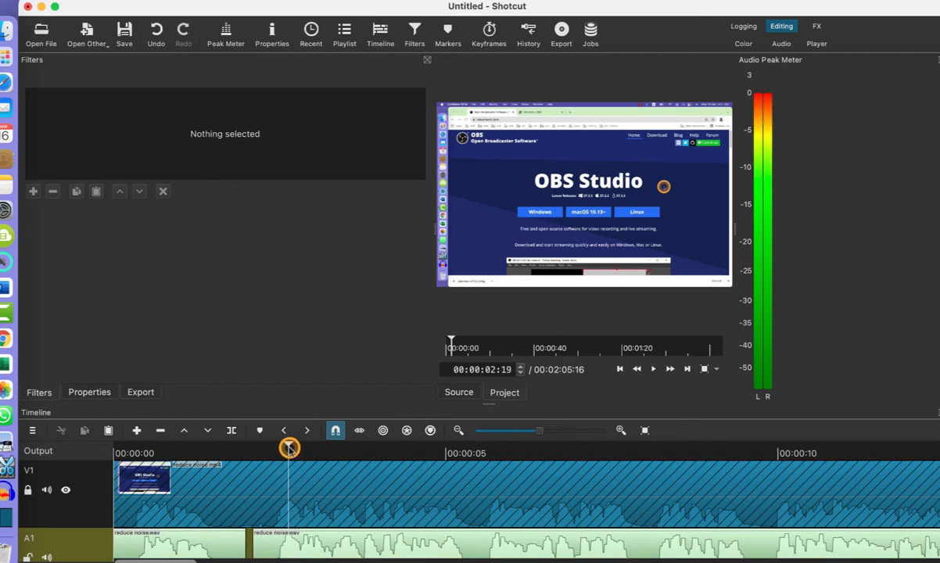
key(space)
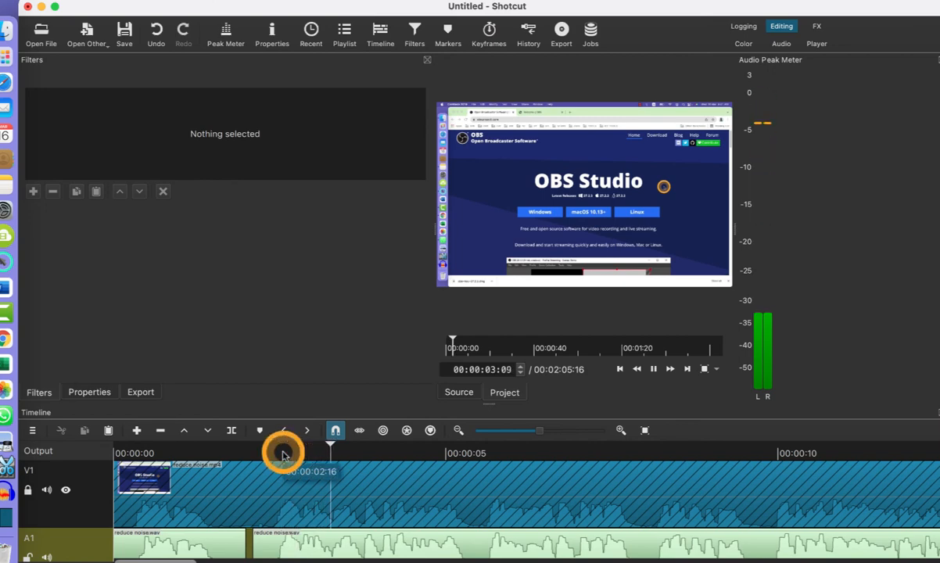
key(space)
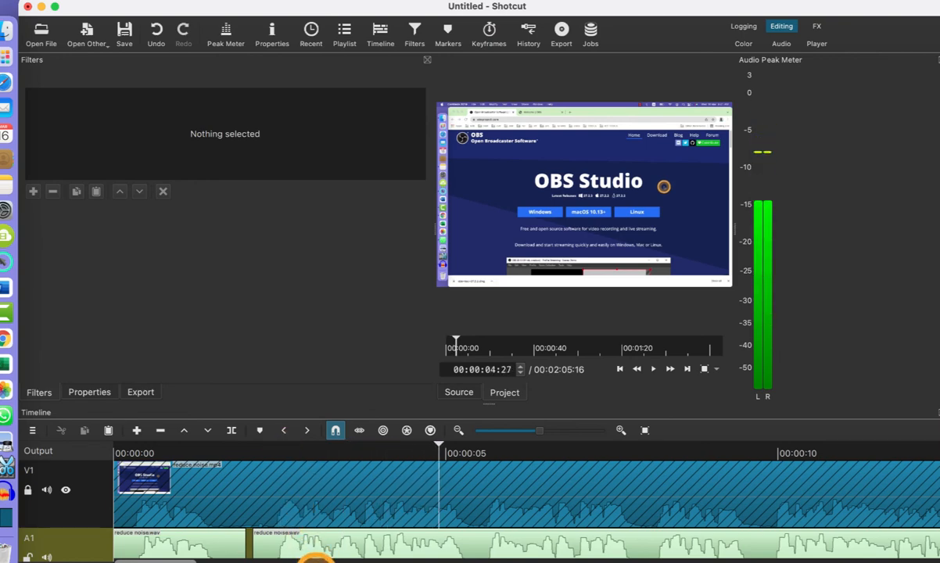
drag(434, 443, 286, 479)
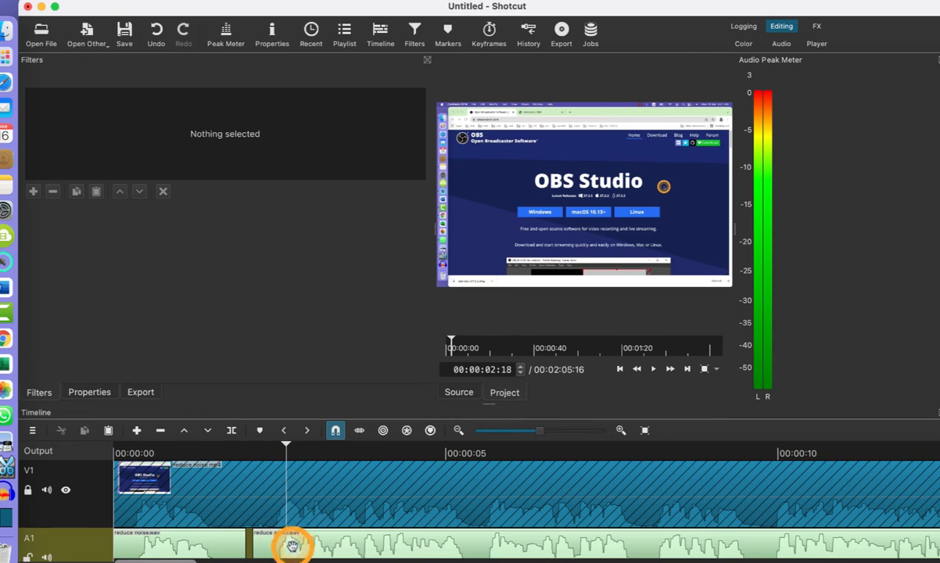
mouse_move(301, 539)
mouse_down()
mouse_move(341, 541)
mouse_move(245, 549)
mouse_move(264, 546)
mouse_up()
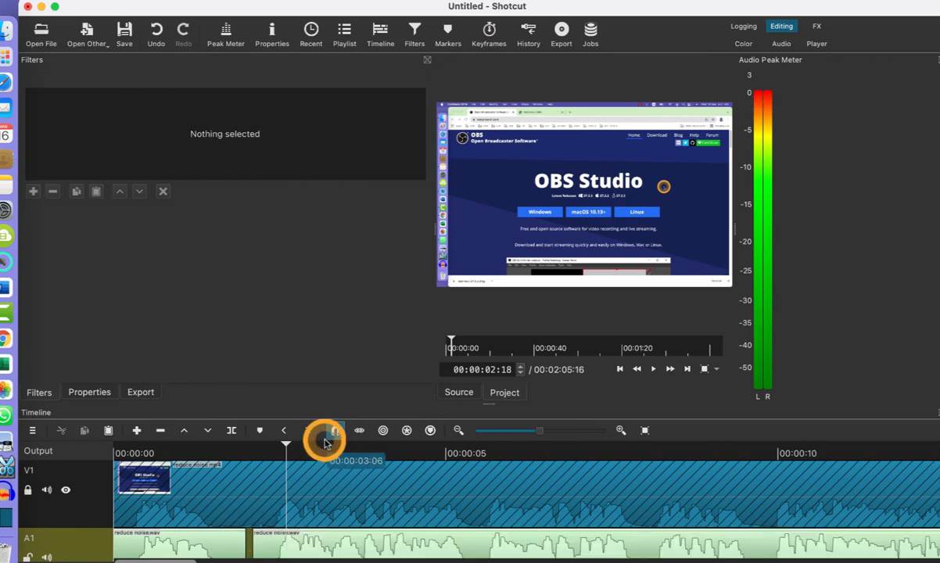
- Play the timeline from about 00:00:02:20 to 00:00:09:10 to check that the cleaned audio stays aligned with the video's sound
click(294, 446)
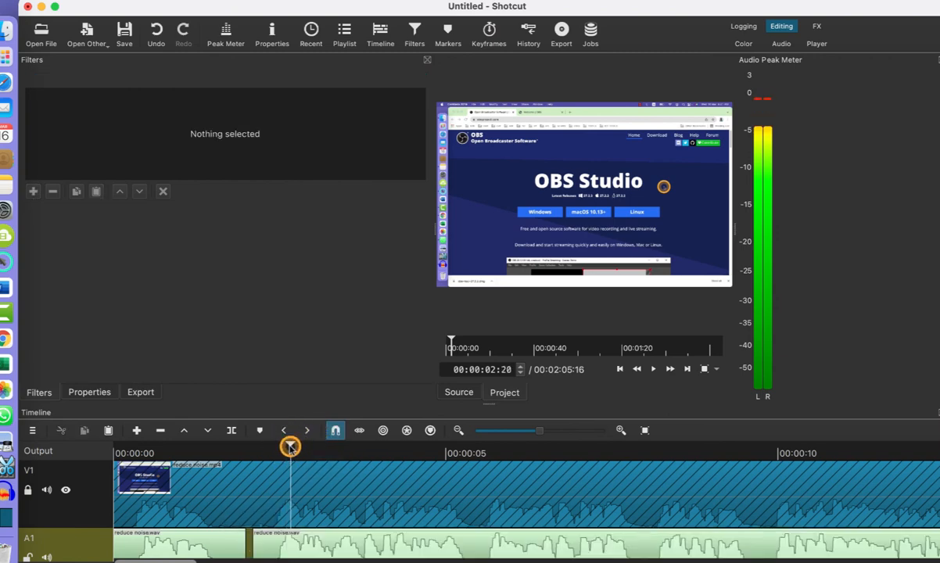
key(space)
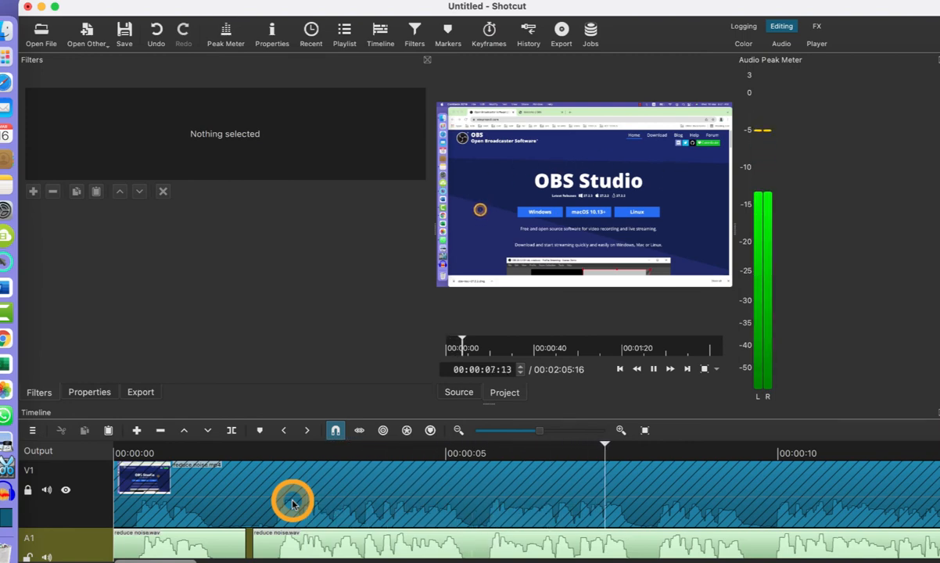
key(space)
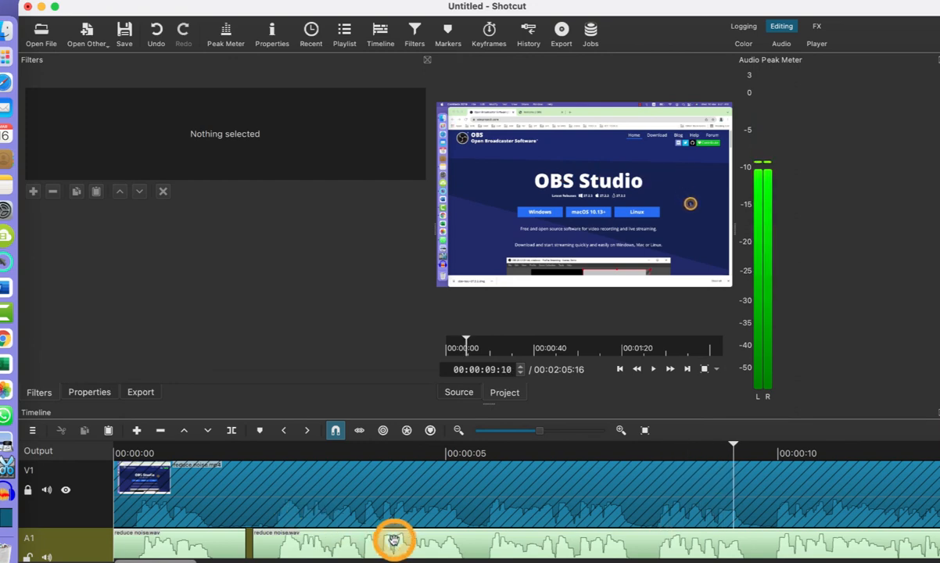
- Mute A1, unlock V1 and detach the audio of its first reduce noise.mp4 clip
click(46, 556)
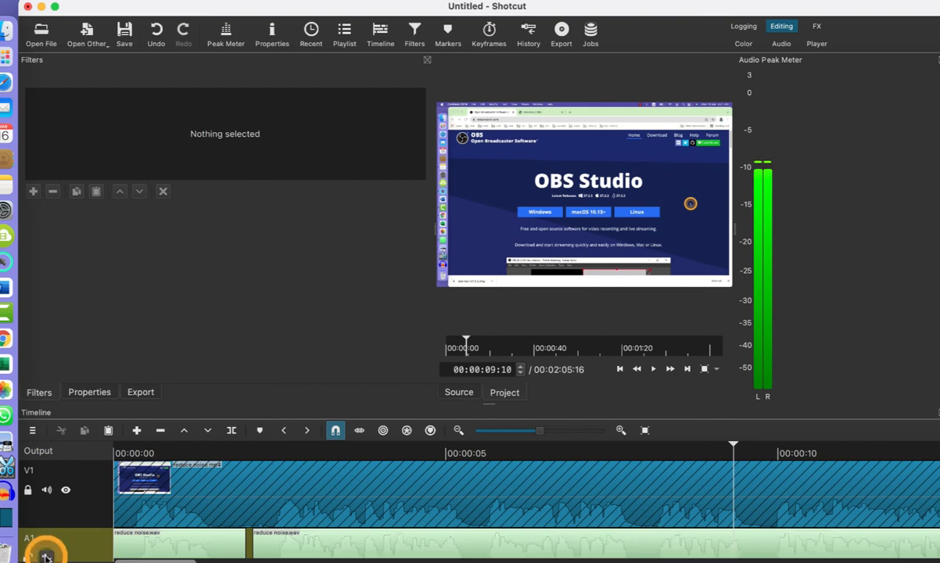
click(27, 490)
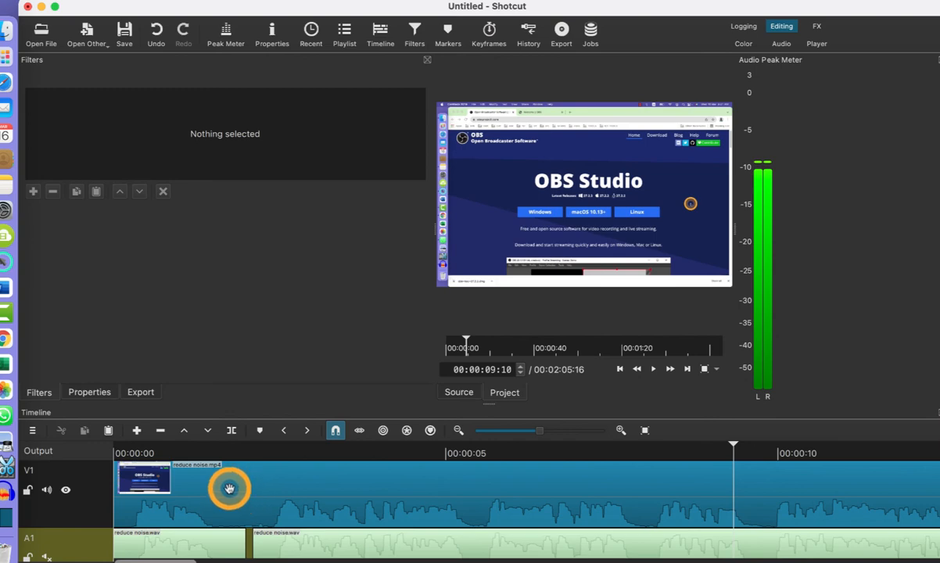
right_click(230, 489)
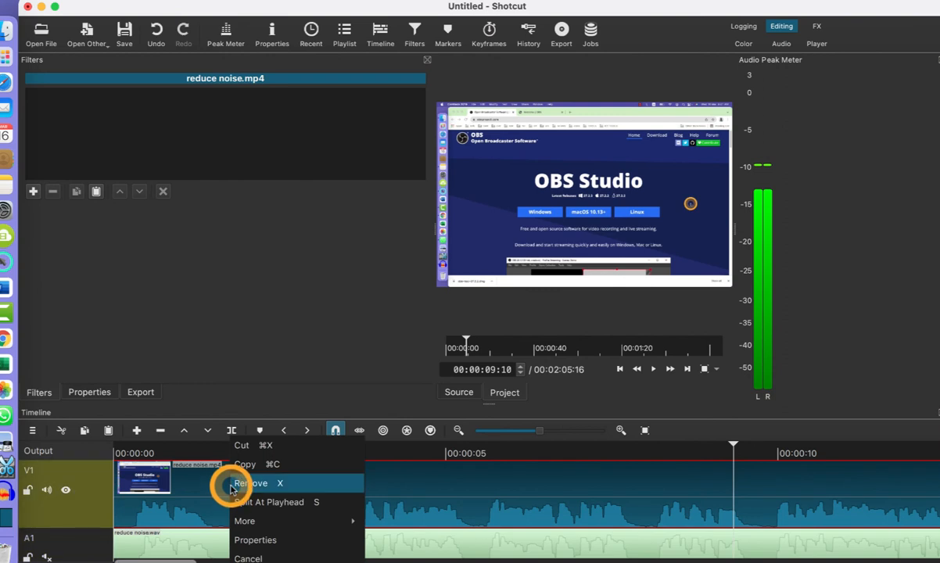
mouse_move(251, 519)
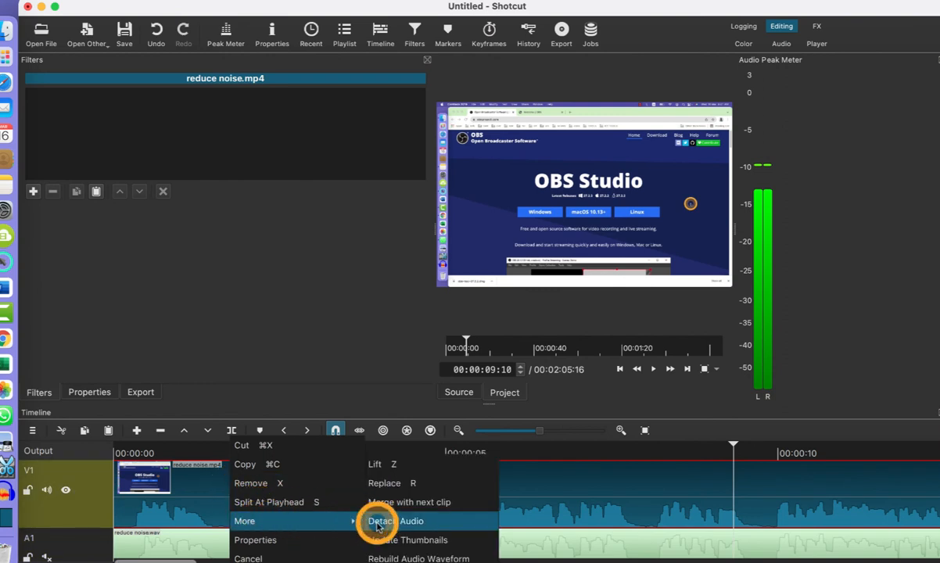
click(378, 521)
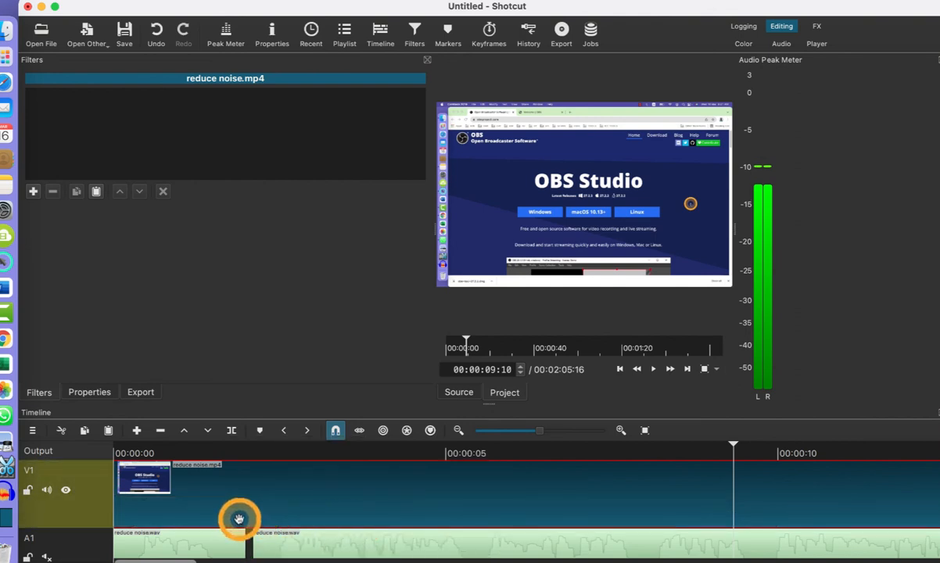
scroll(240, 518, down, 3)
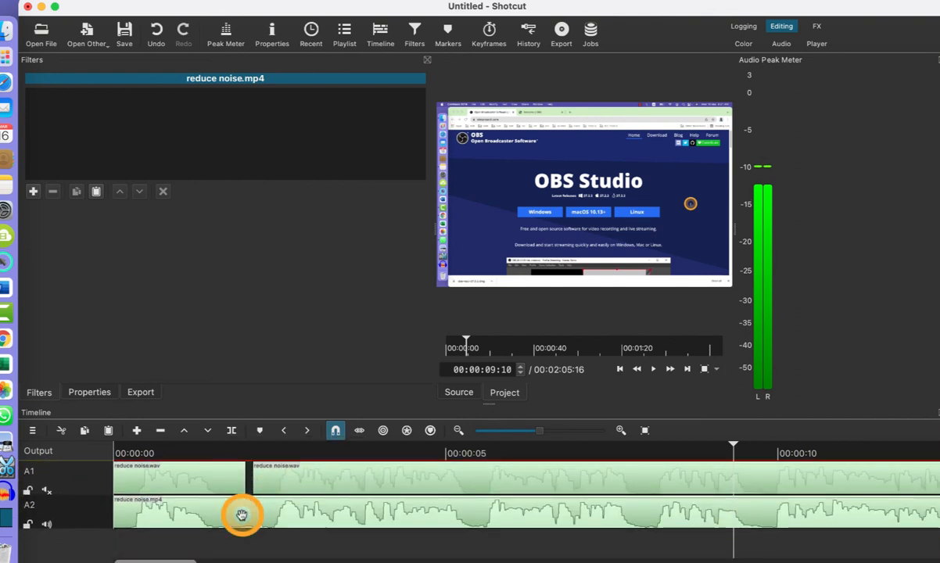
scroll(242, 515, up, 3)
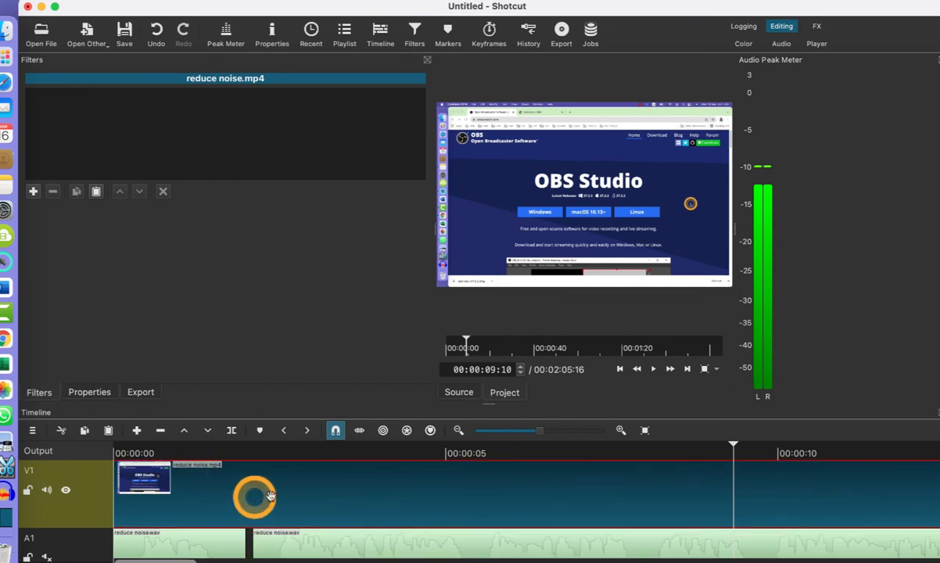
- Detach the audio from the remaining V1 clips, starting with the second clip near 00:00:50
scroll(255, 495, right, 5)
scroll(329, 493, right, 15)
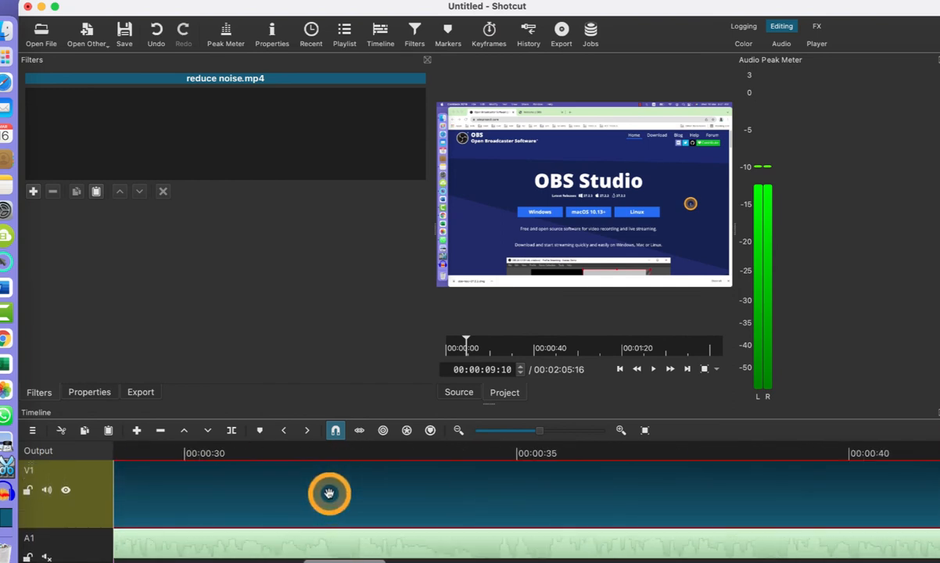
scroll(329, 493, right, 5)
scroll(330, 493, down, 3)
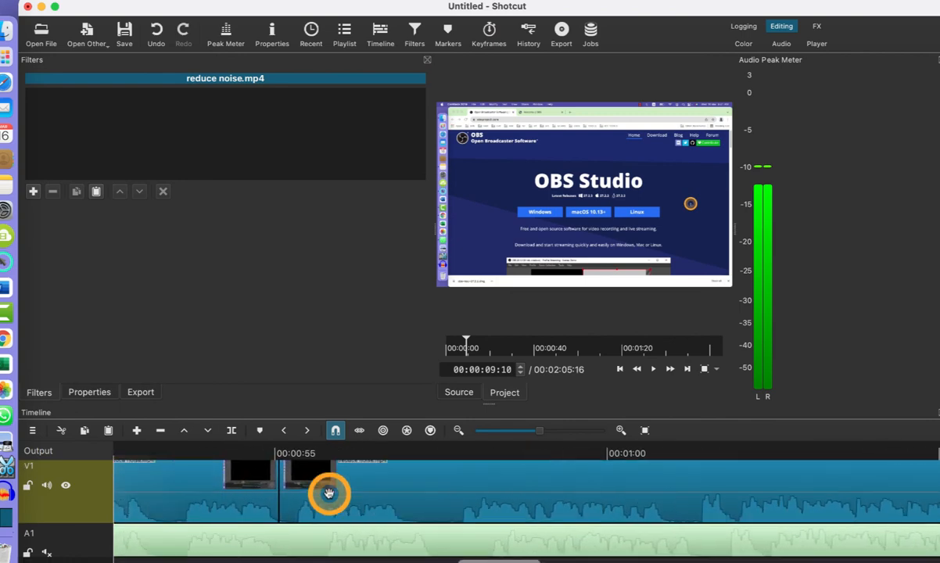
scroll(329, 493, up, 3)
scroll(329, 493, left, 15)
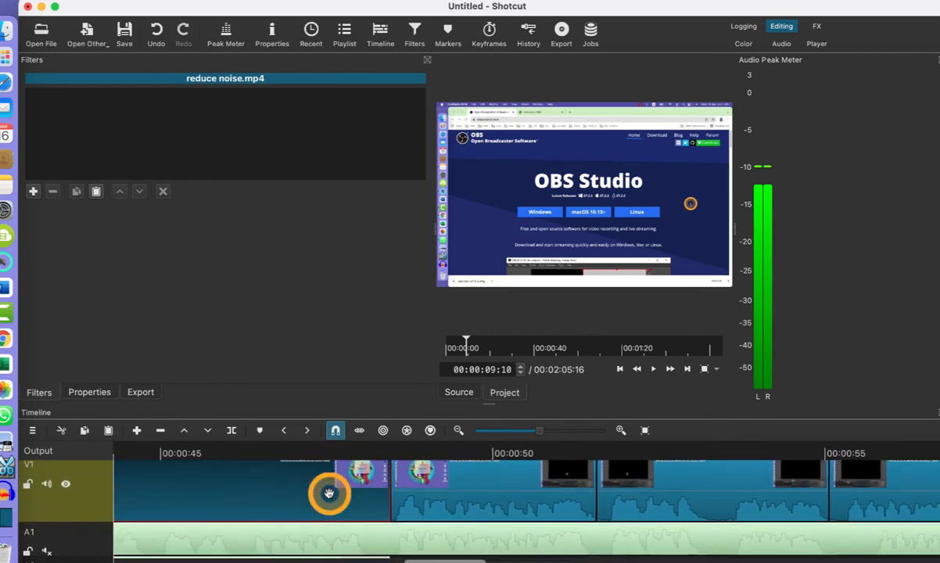
scroll(329, 492, down, 3)
scroll(719, 509, up, 3)
scroll(748, 500, right, 3)
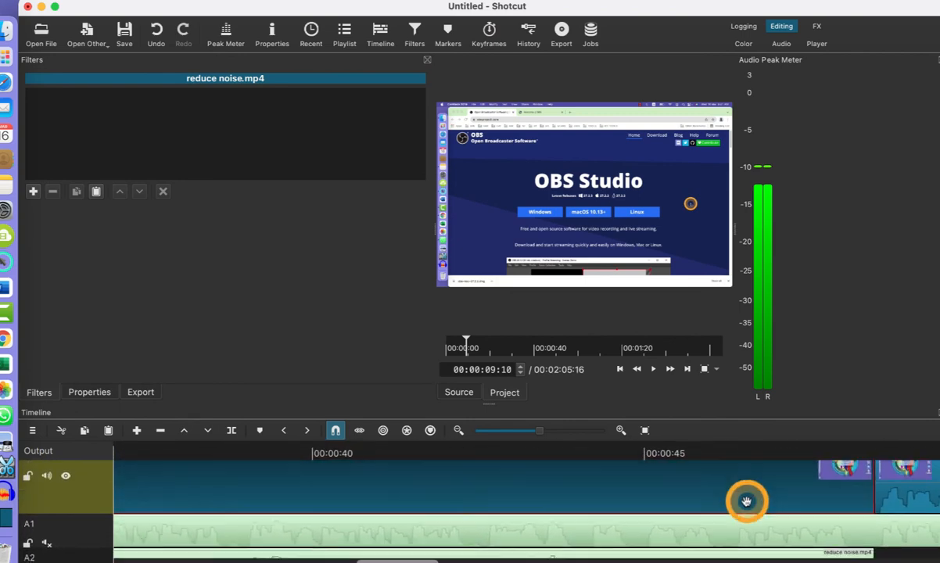
scroll(749, 500, down, 3)
scroll(745, 501, up, 3)
scroll(739, 509, right, 10)
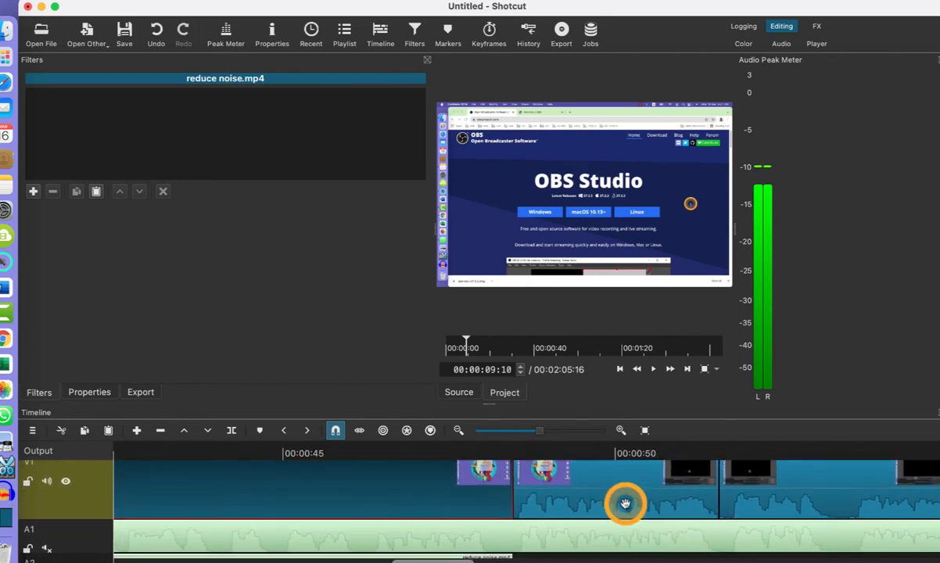
click(615, 496)
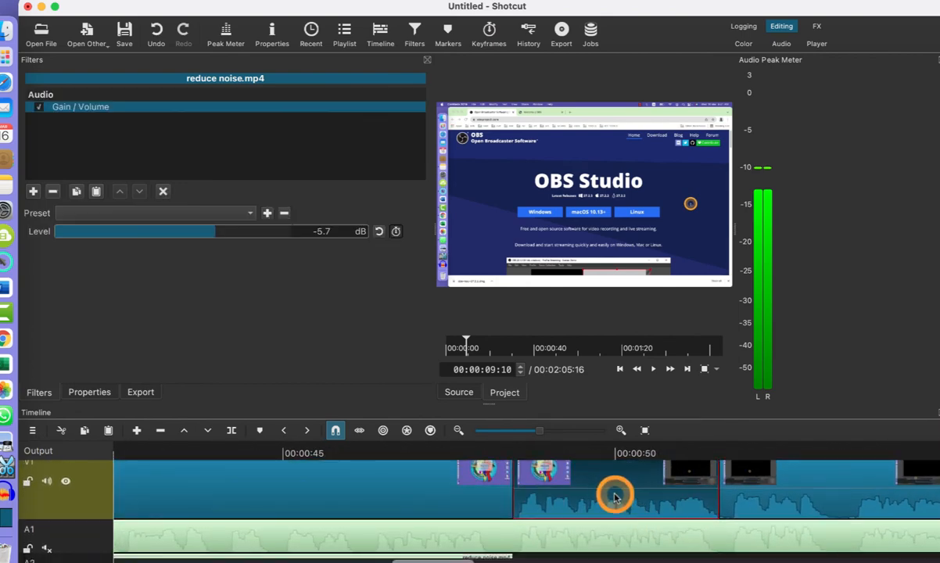
right_click(615, 496)
mouse_move(650, 519)
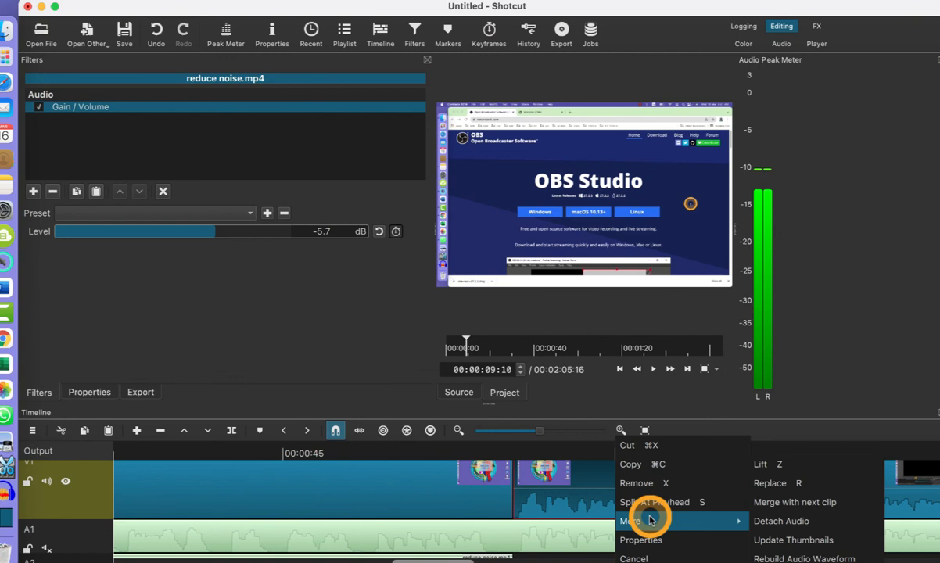
click(757, 524)
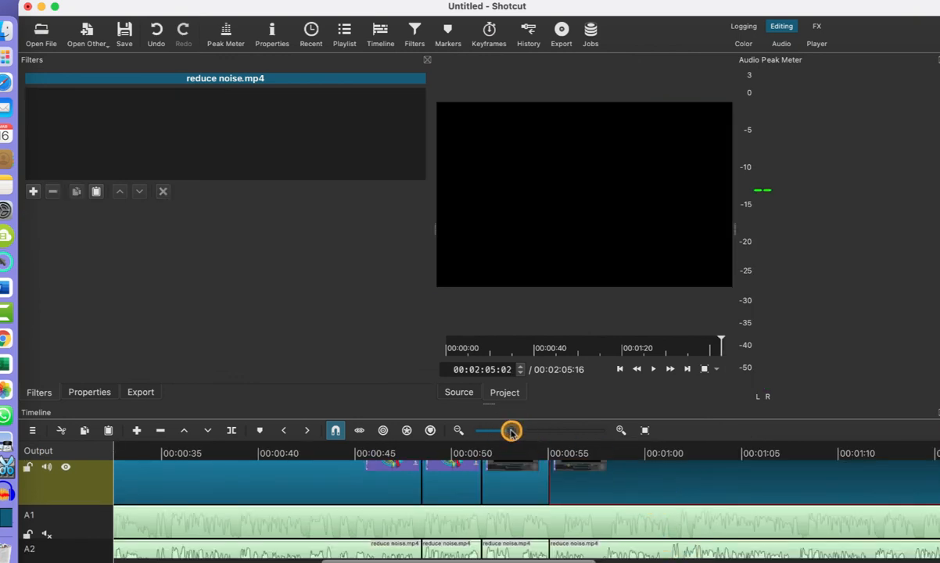
- Zoom the timeline out to the whole project and examine the V1, A1 and A2 tracks
click(506, 432)
scroll(468, 476, down, 3)
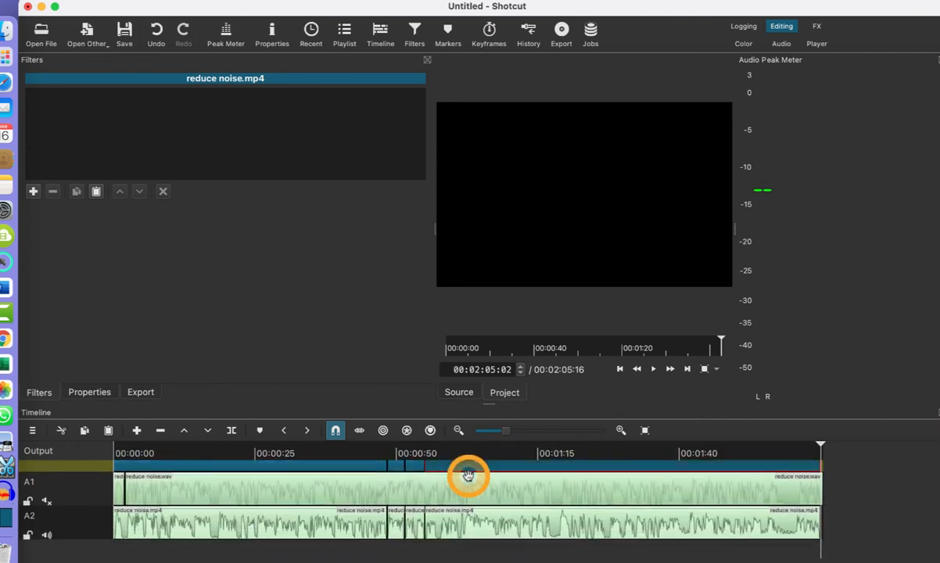
scroll(369, 510, down, 1)
scroll(361, 513, up, 3)
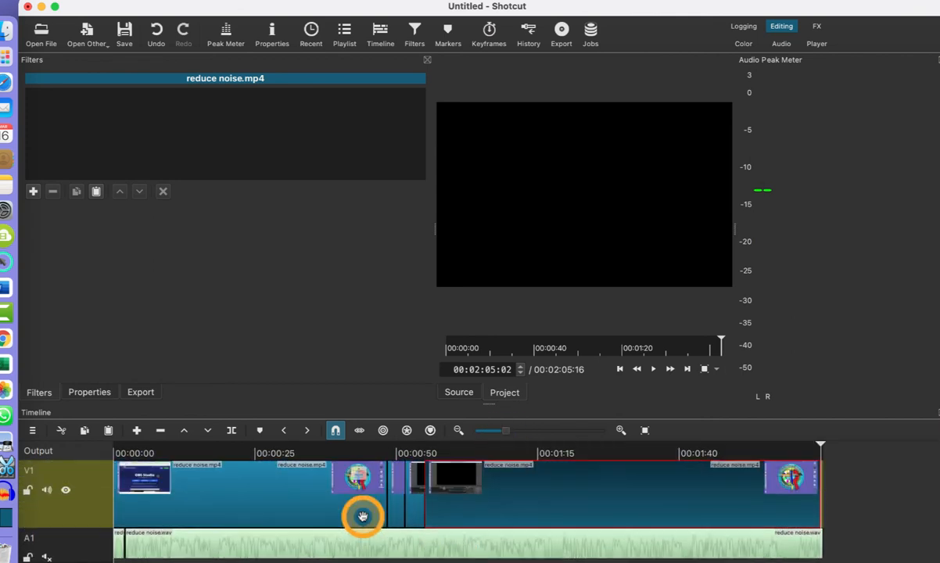
scroll(297, 520, up, 2)
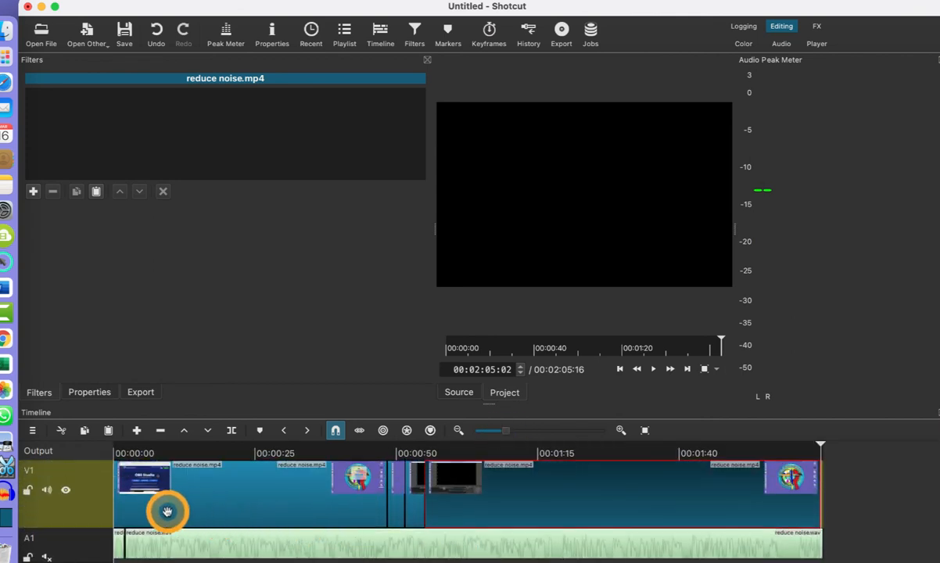
scroll(162, 508, down, 2)
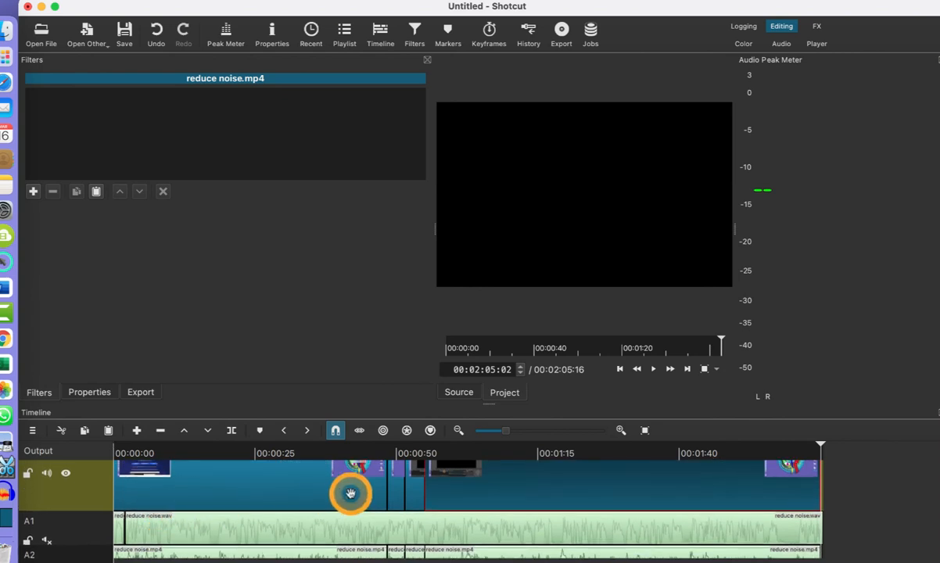
scroll(515, 490, down, 1)
scroll(485, 496, down, 2)
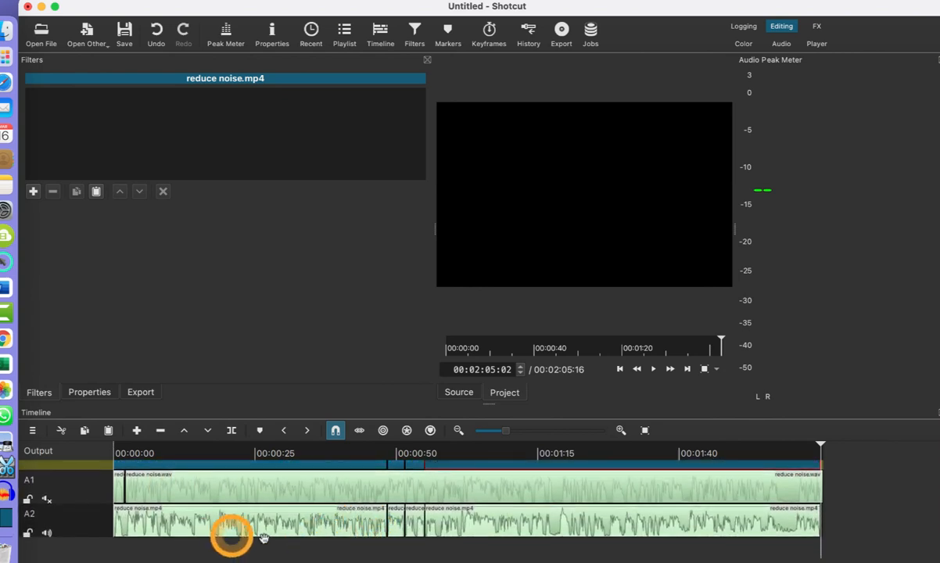
- Delete the first detached reduce noise.mp4 clip from A2 and undo the accidental removal of the long A1 clip
click(162, 530)
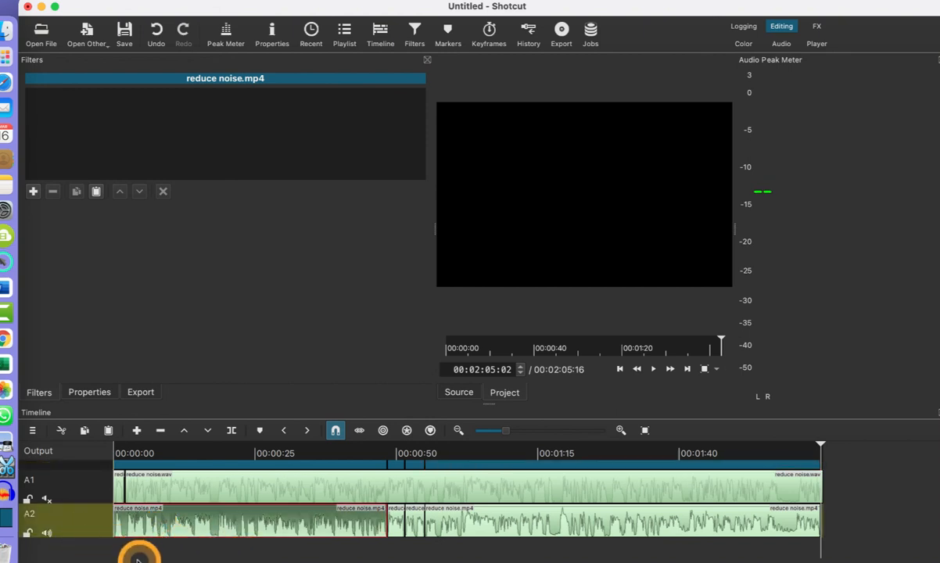
key(Delete)
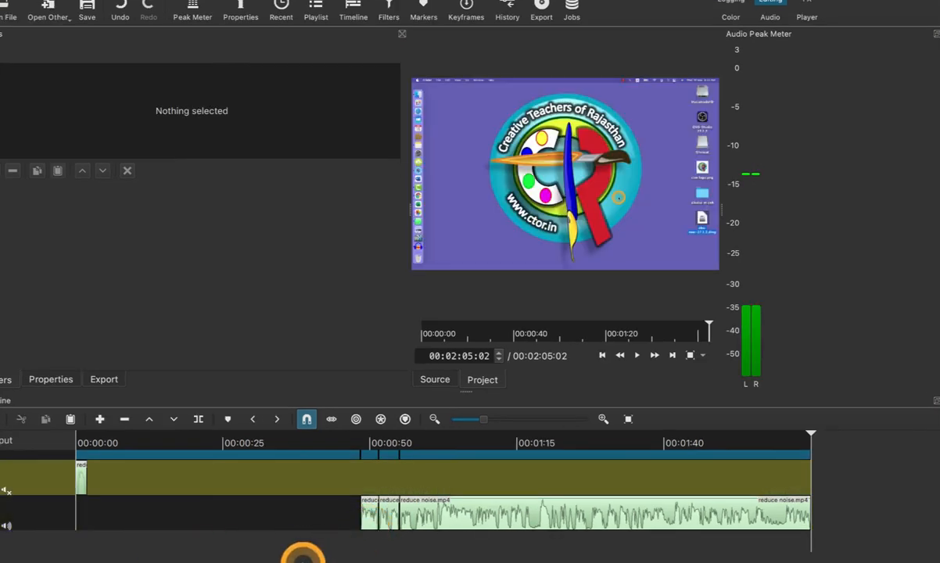
key(super+z)
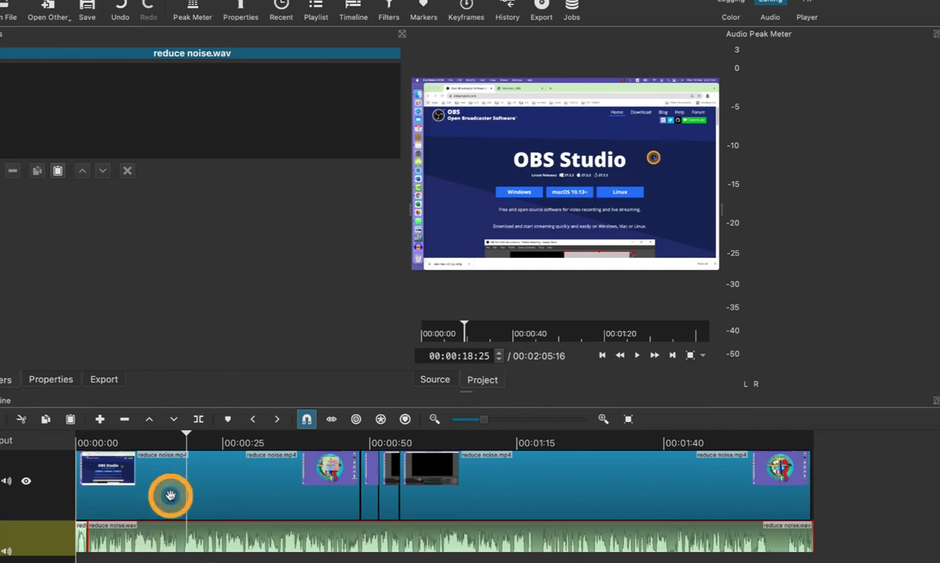
- Play the cleaned audio from about 00:00:18:25 and near 00:01:57:17 to check its sync with the video
key(space)
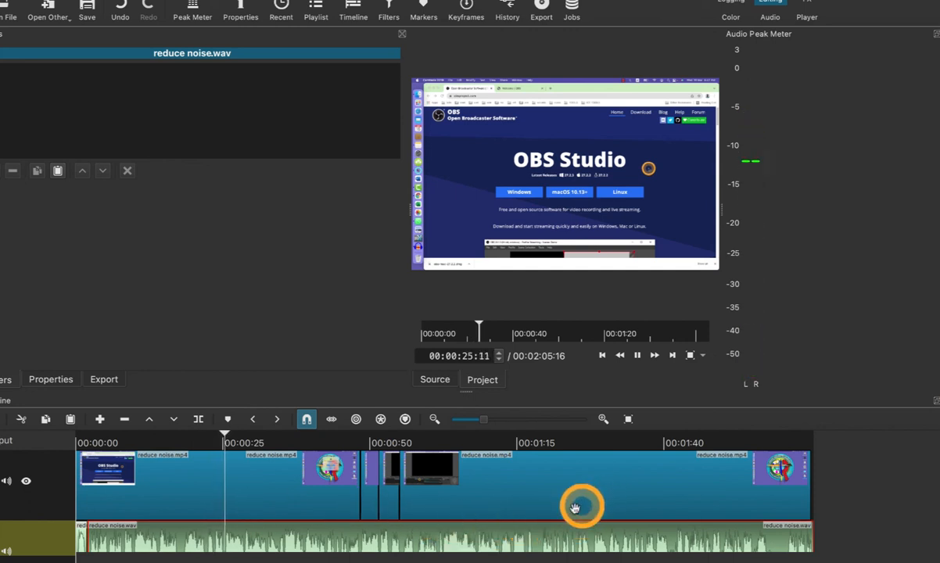
click(772, 441)
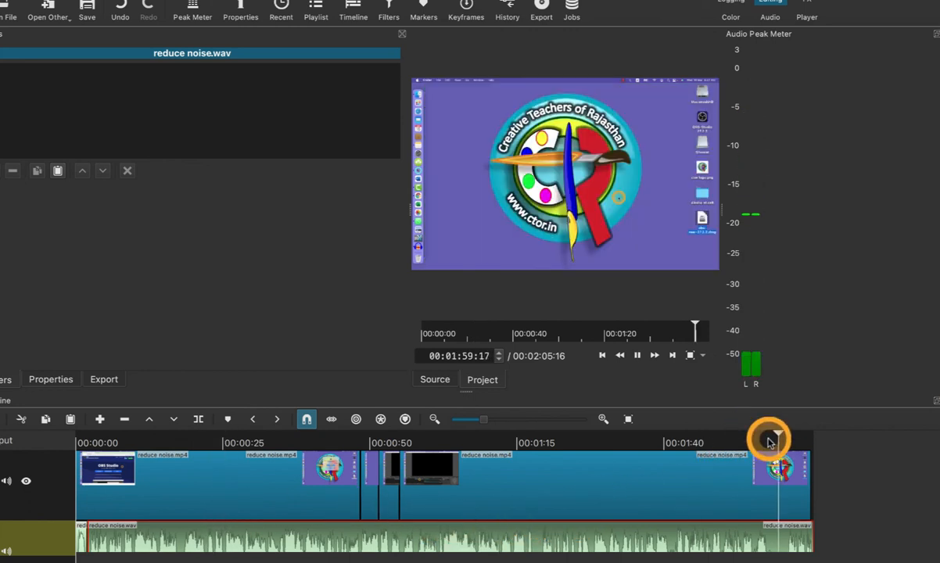
key(space)
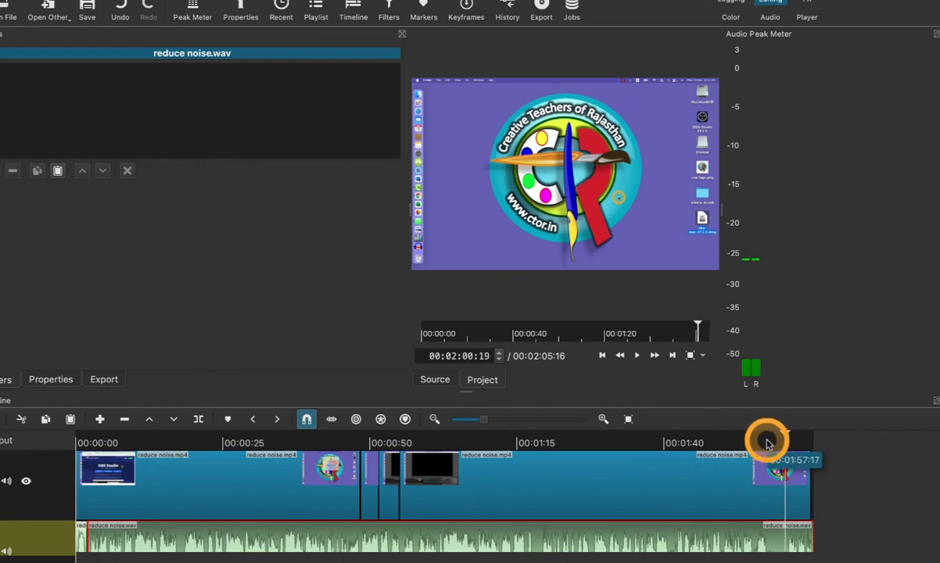
click(767, 443)
key(space)
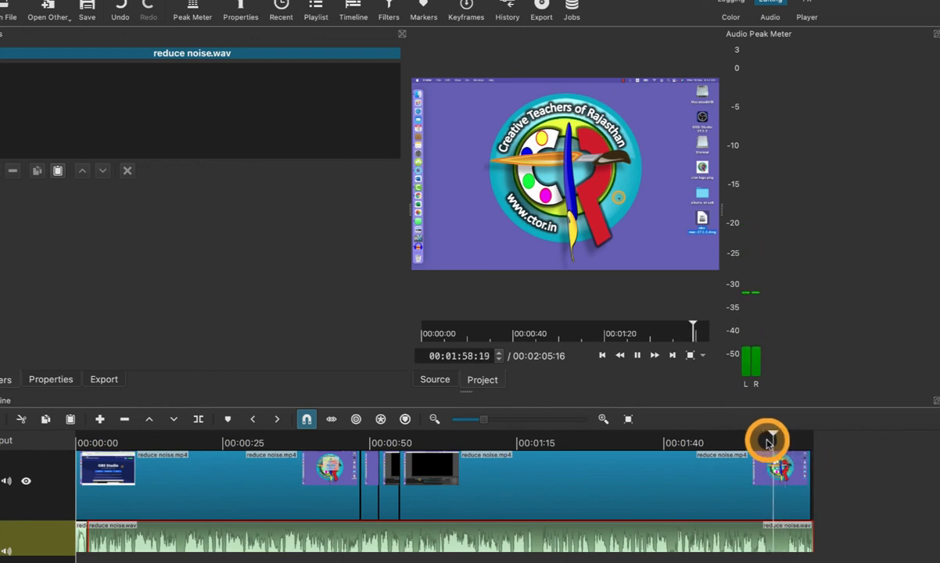
key(space)
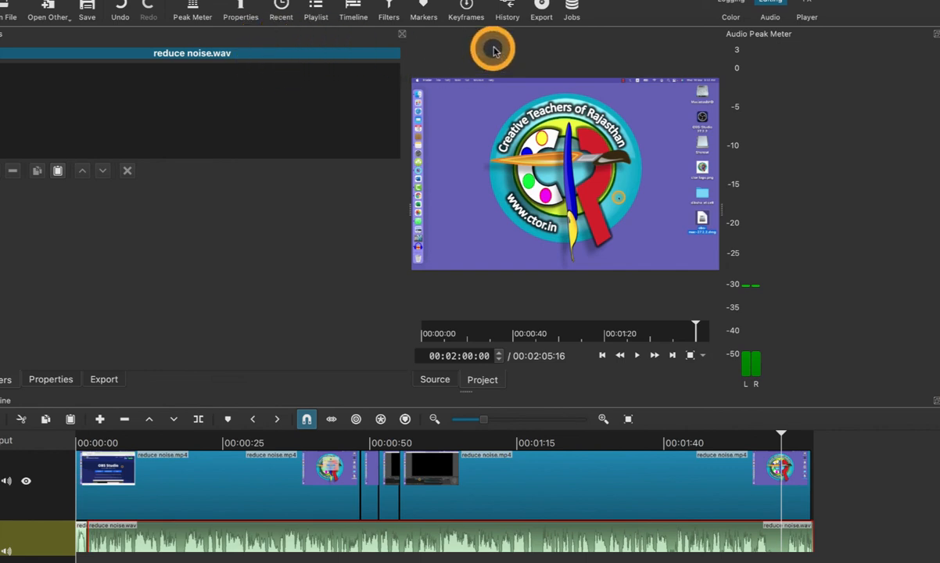
- Export the timeline as an mp4 file named "noice reduction in a video file" to the Desktop
click(541, 8)
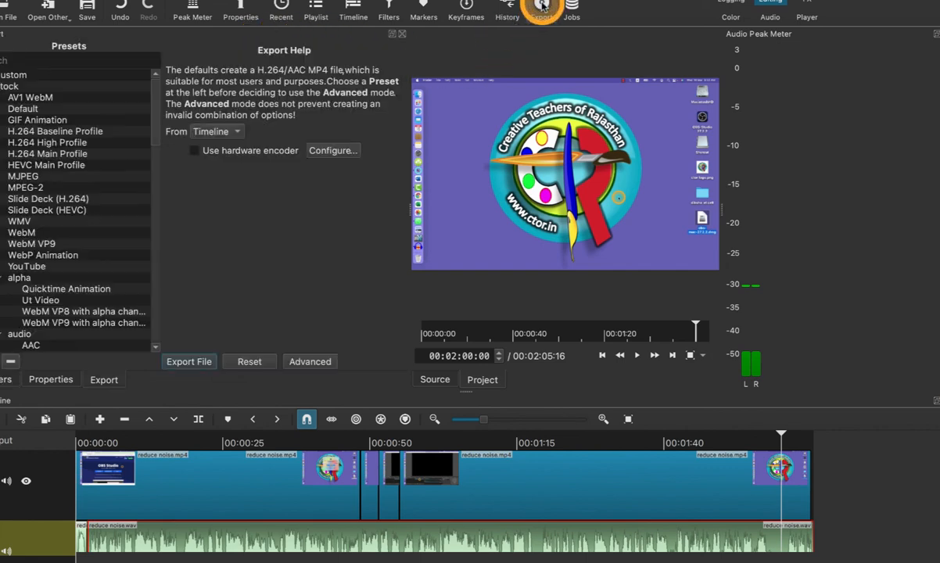
click(187, 362)
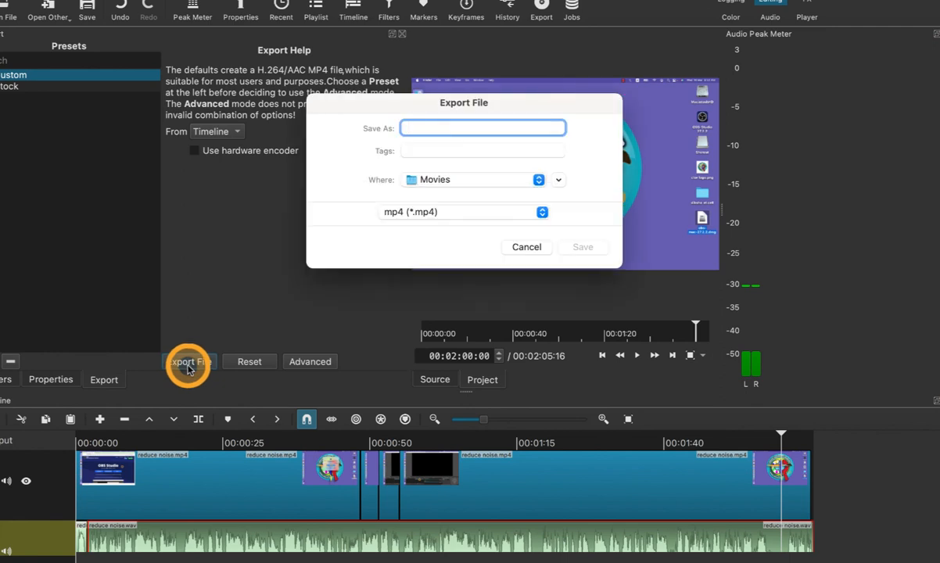
text(noice reduction in a video file)
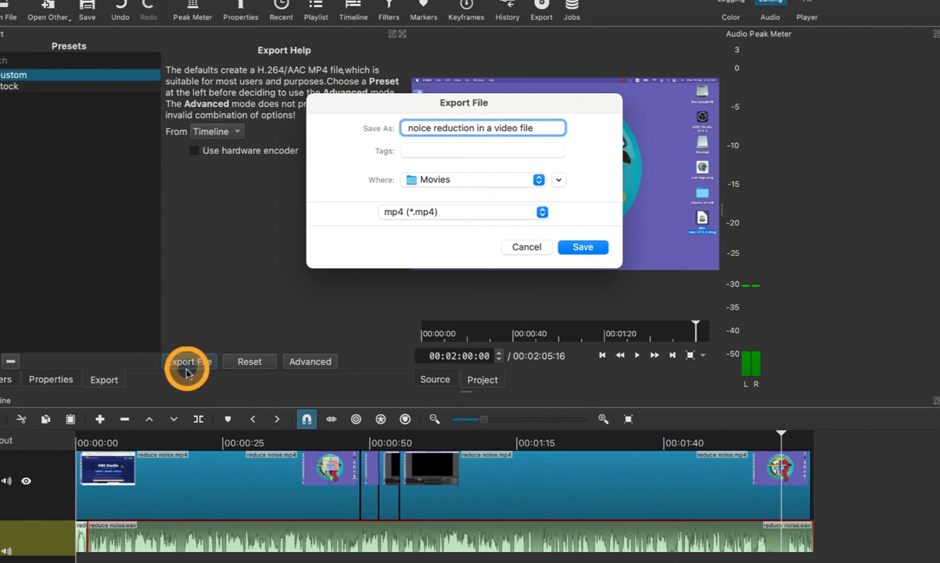
click(452, 186)
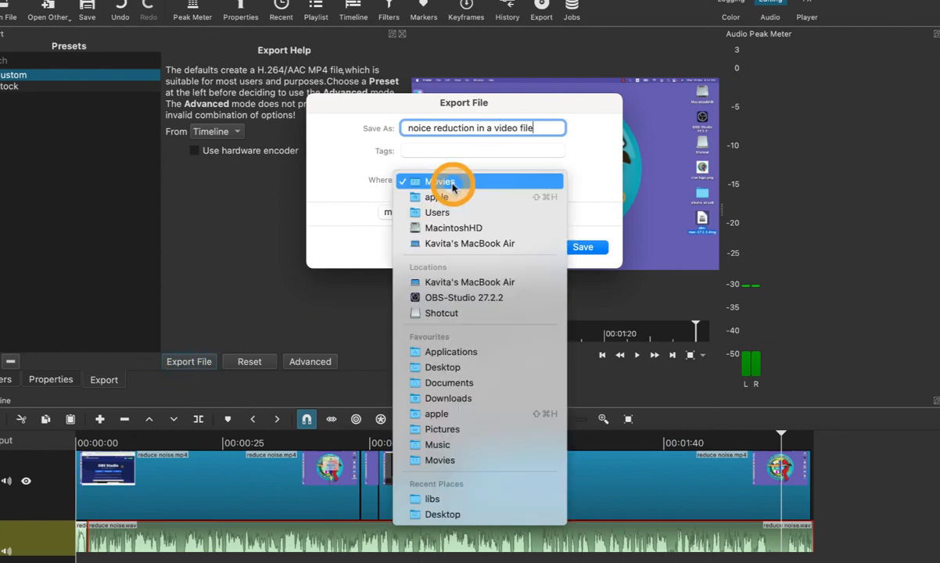
click(452, 371)
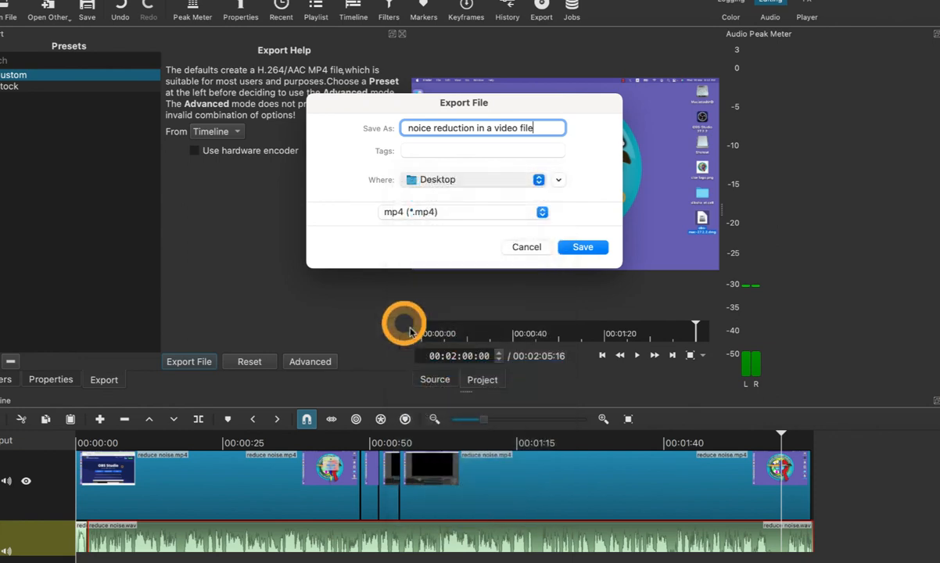
click(480, 218)
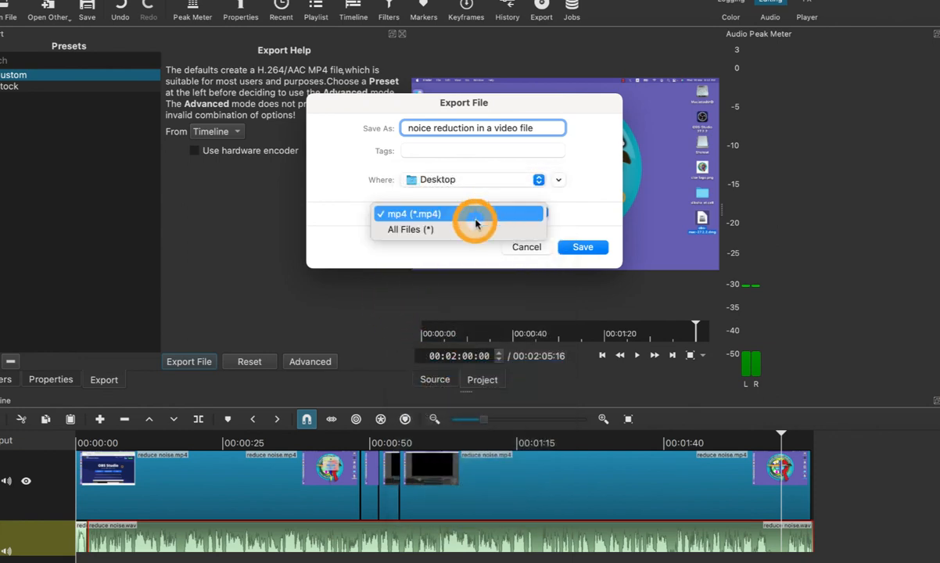
click(446, 212)
click(579, 250)
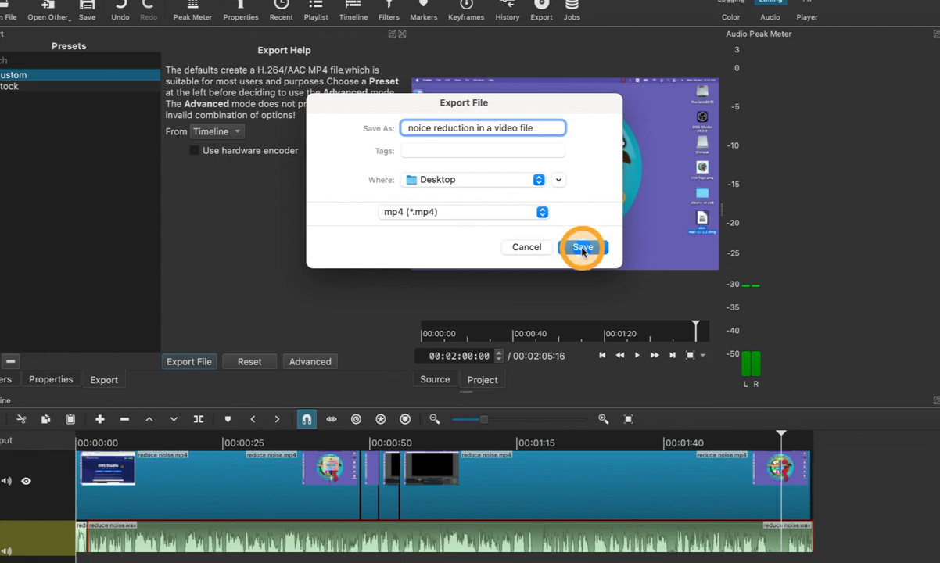
click(583, 249)
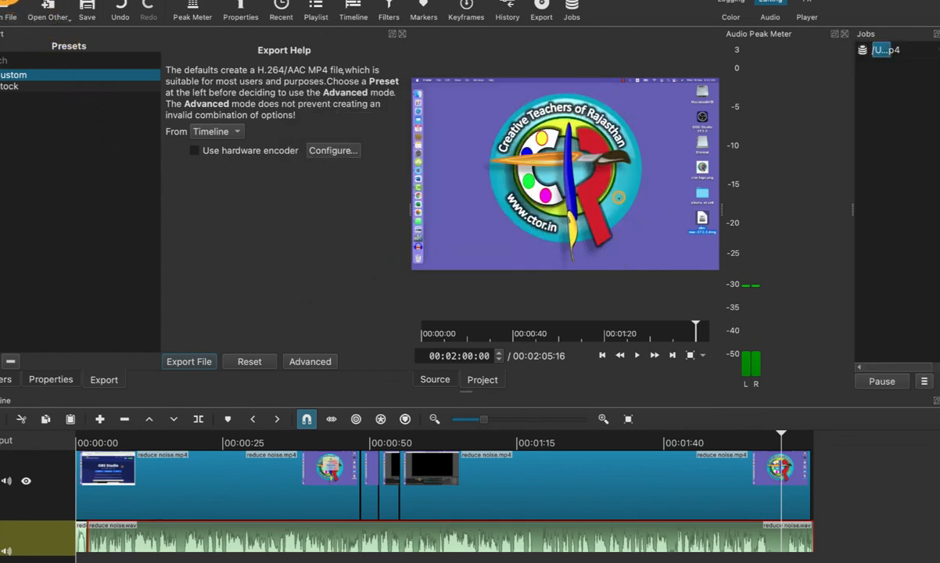